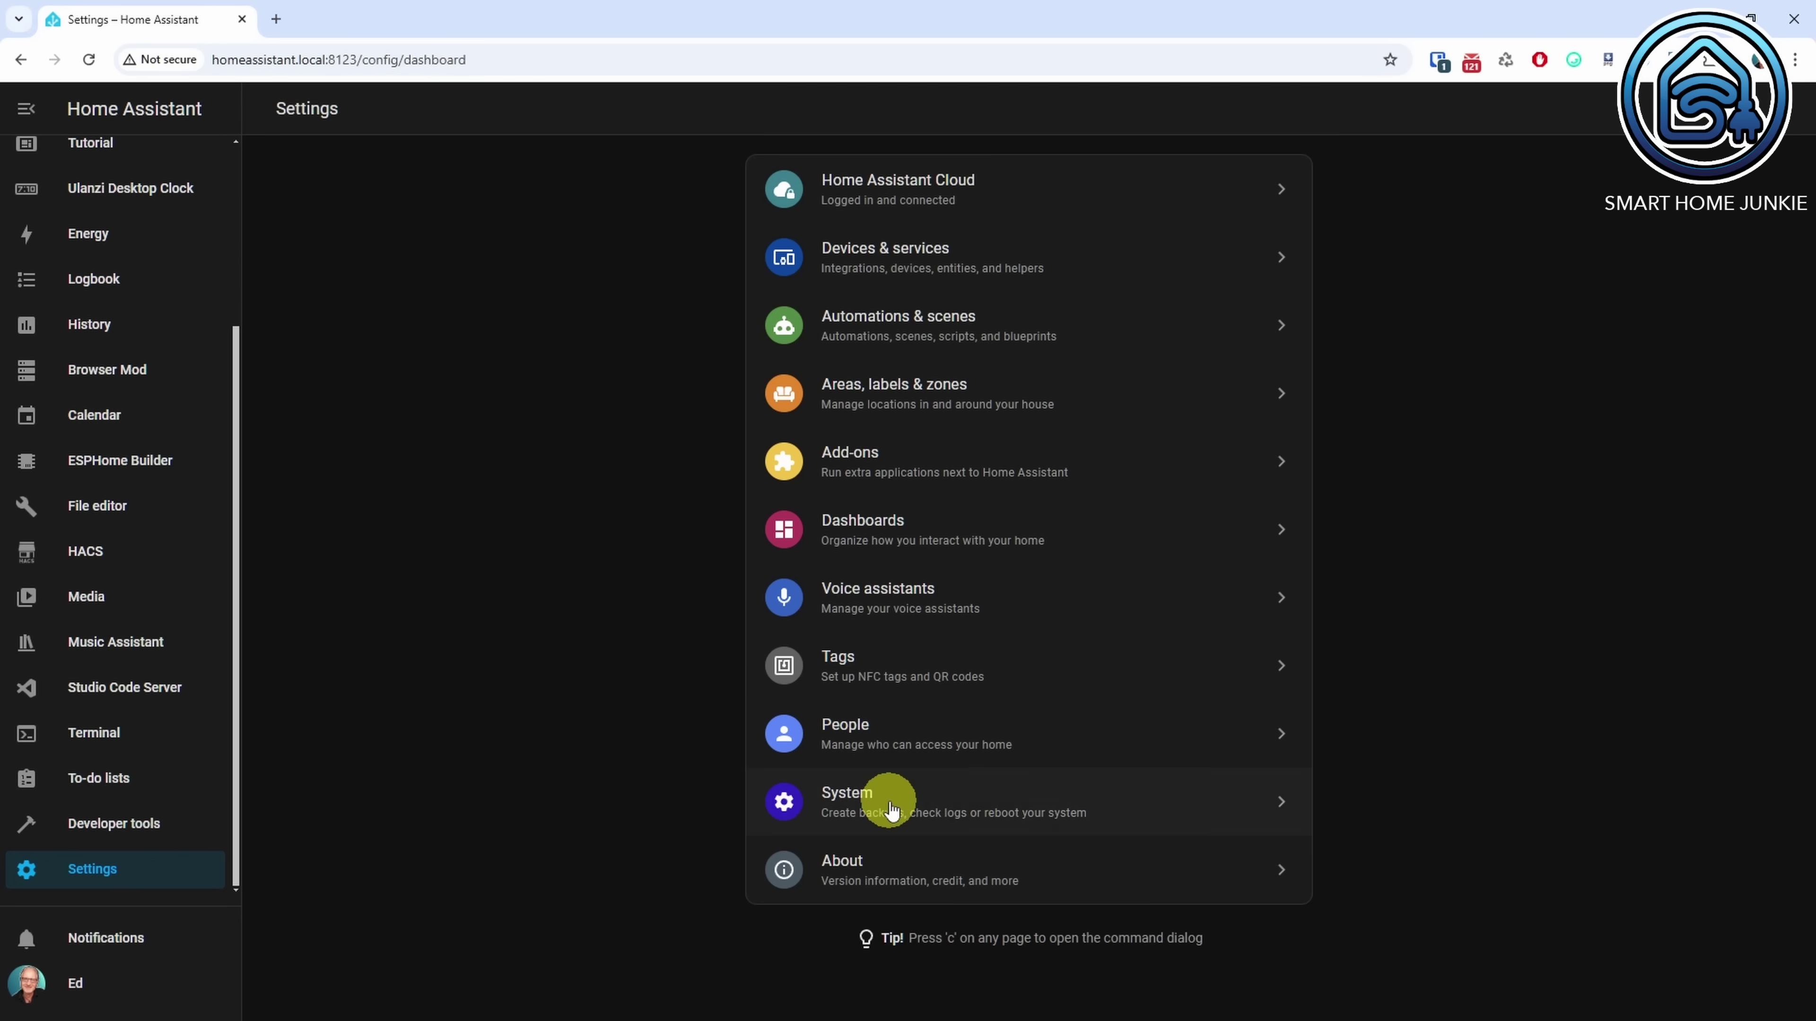
Go to System > Backups and start the backup setup wizard
left_click(890, 802)
left_click(874, 461)
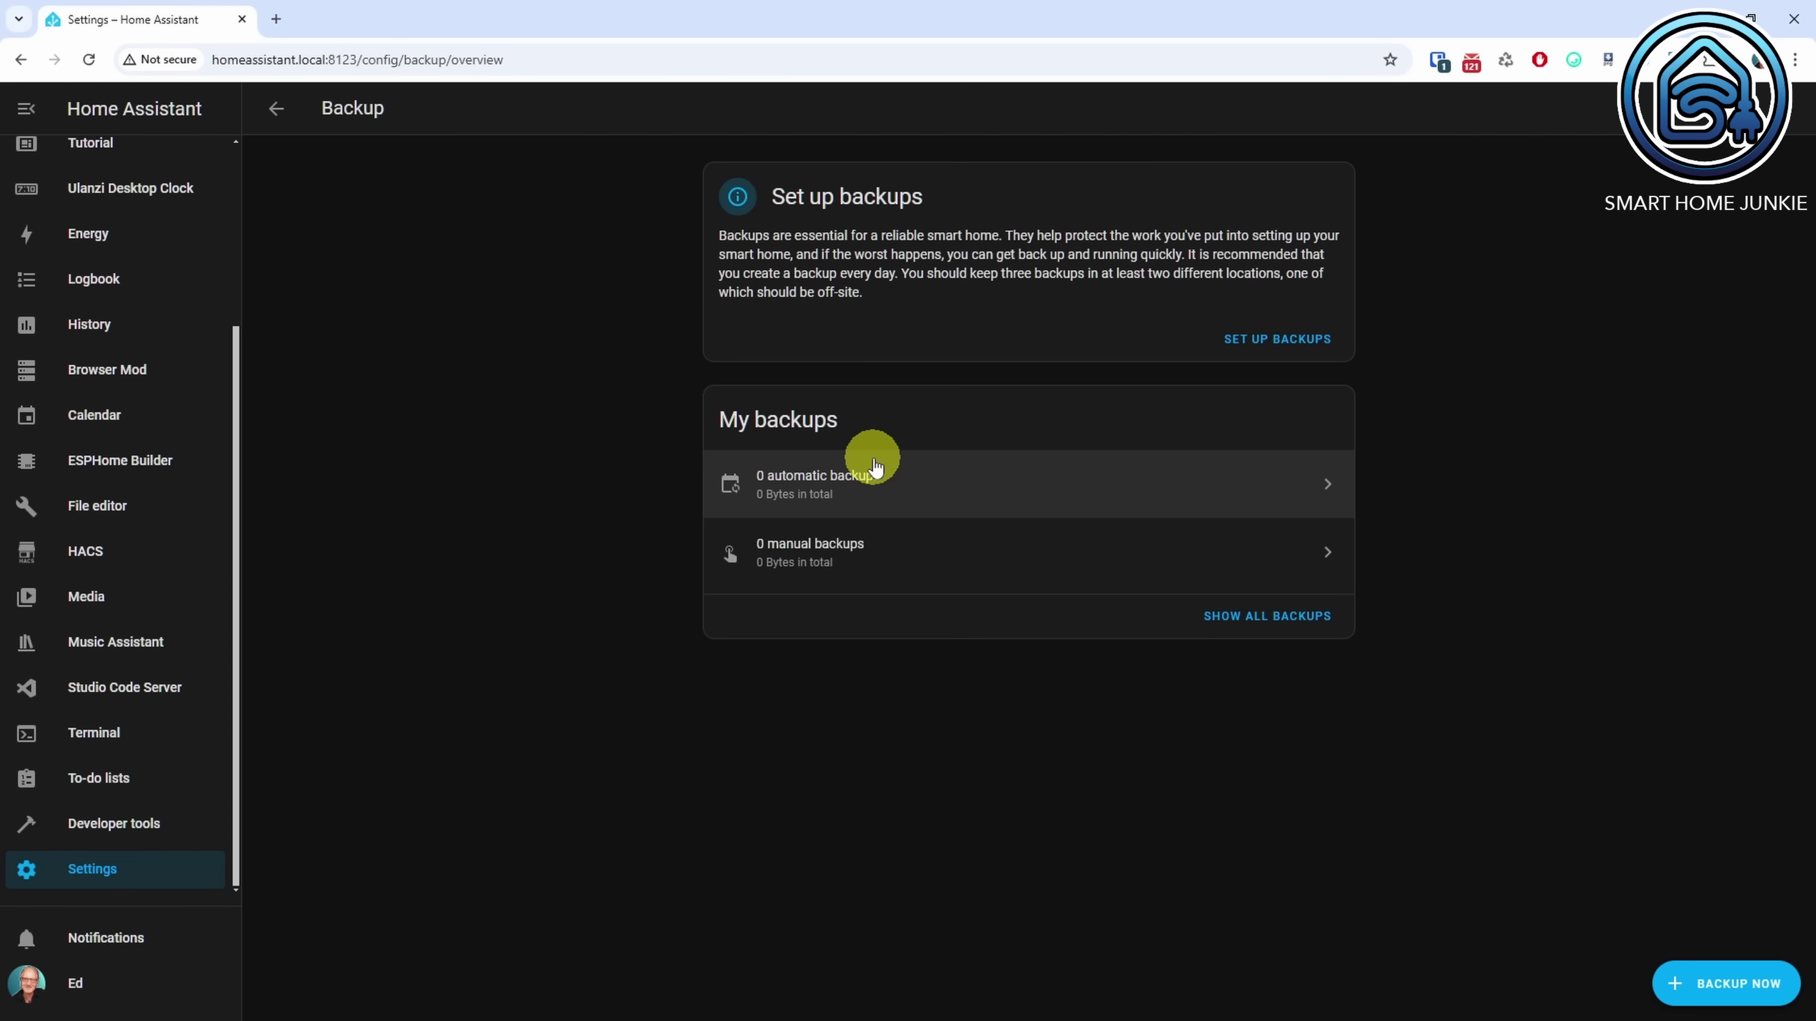
left_click(1277, 343)
left_click(1284, 344)
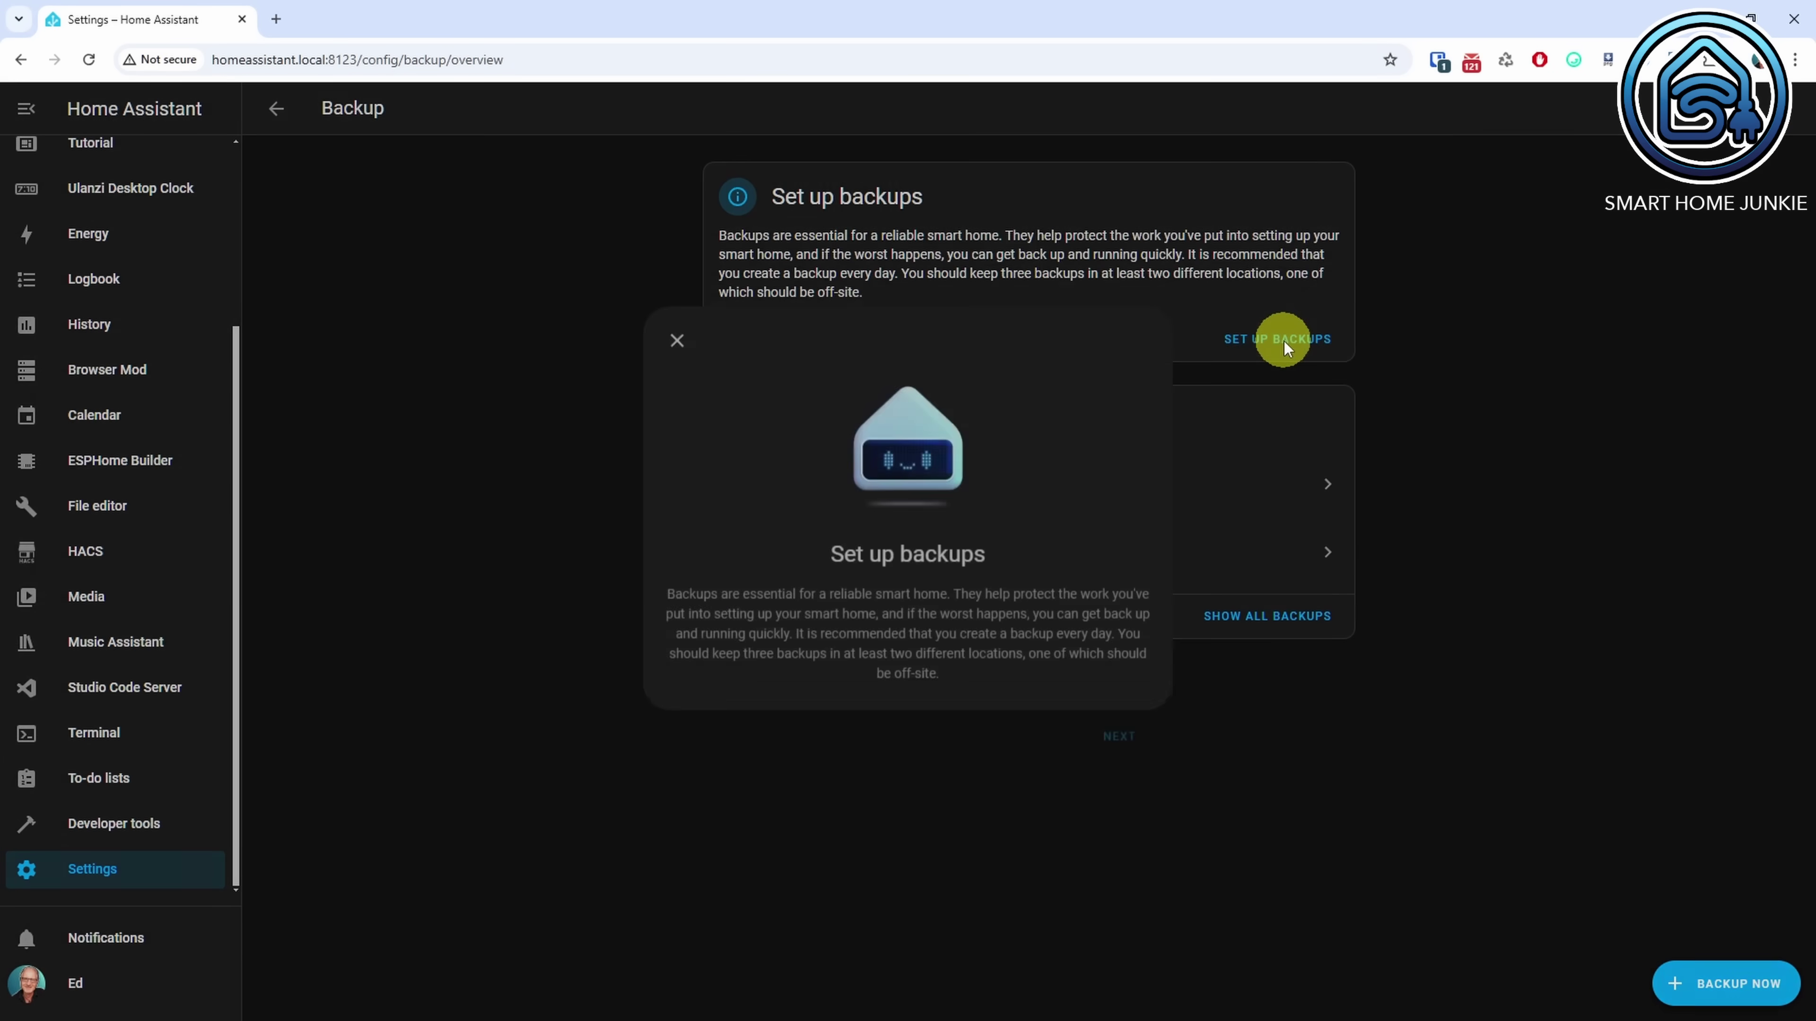
Copy the backup encryption key and download the emergency kit
left_click(1117, 750)
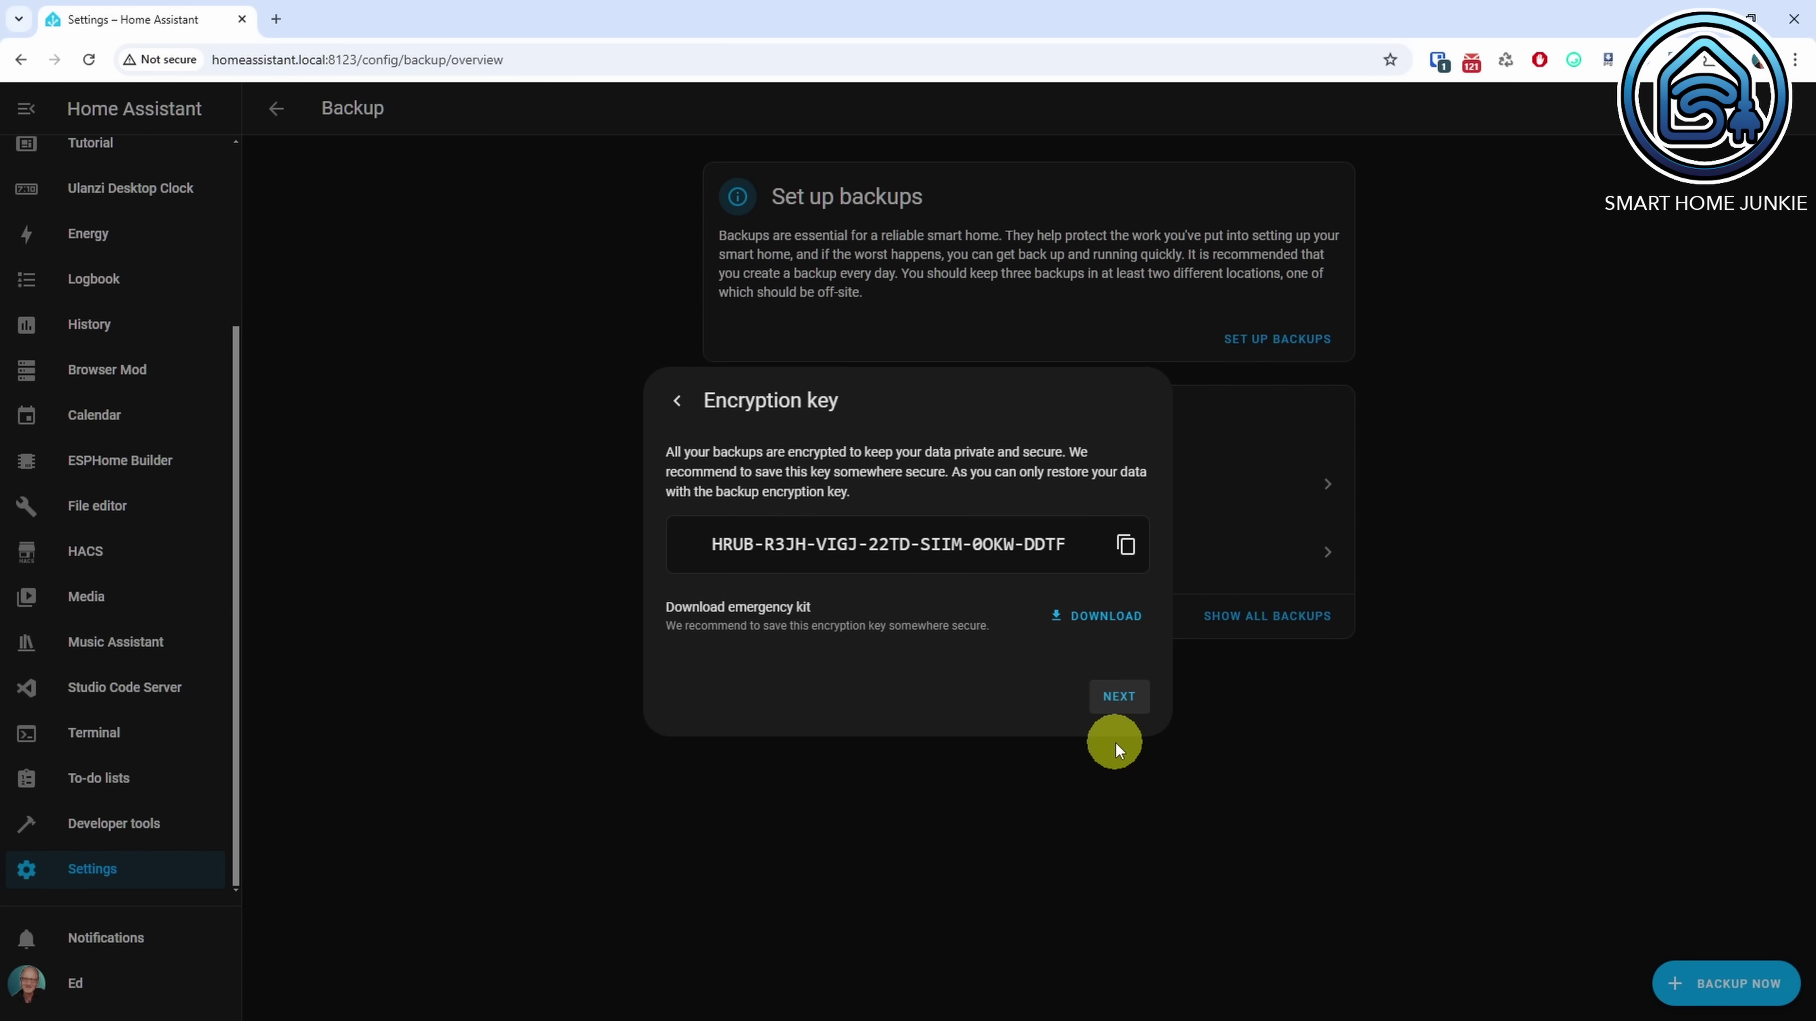
left_click(1125, 544)
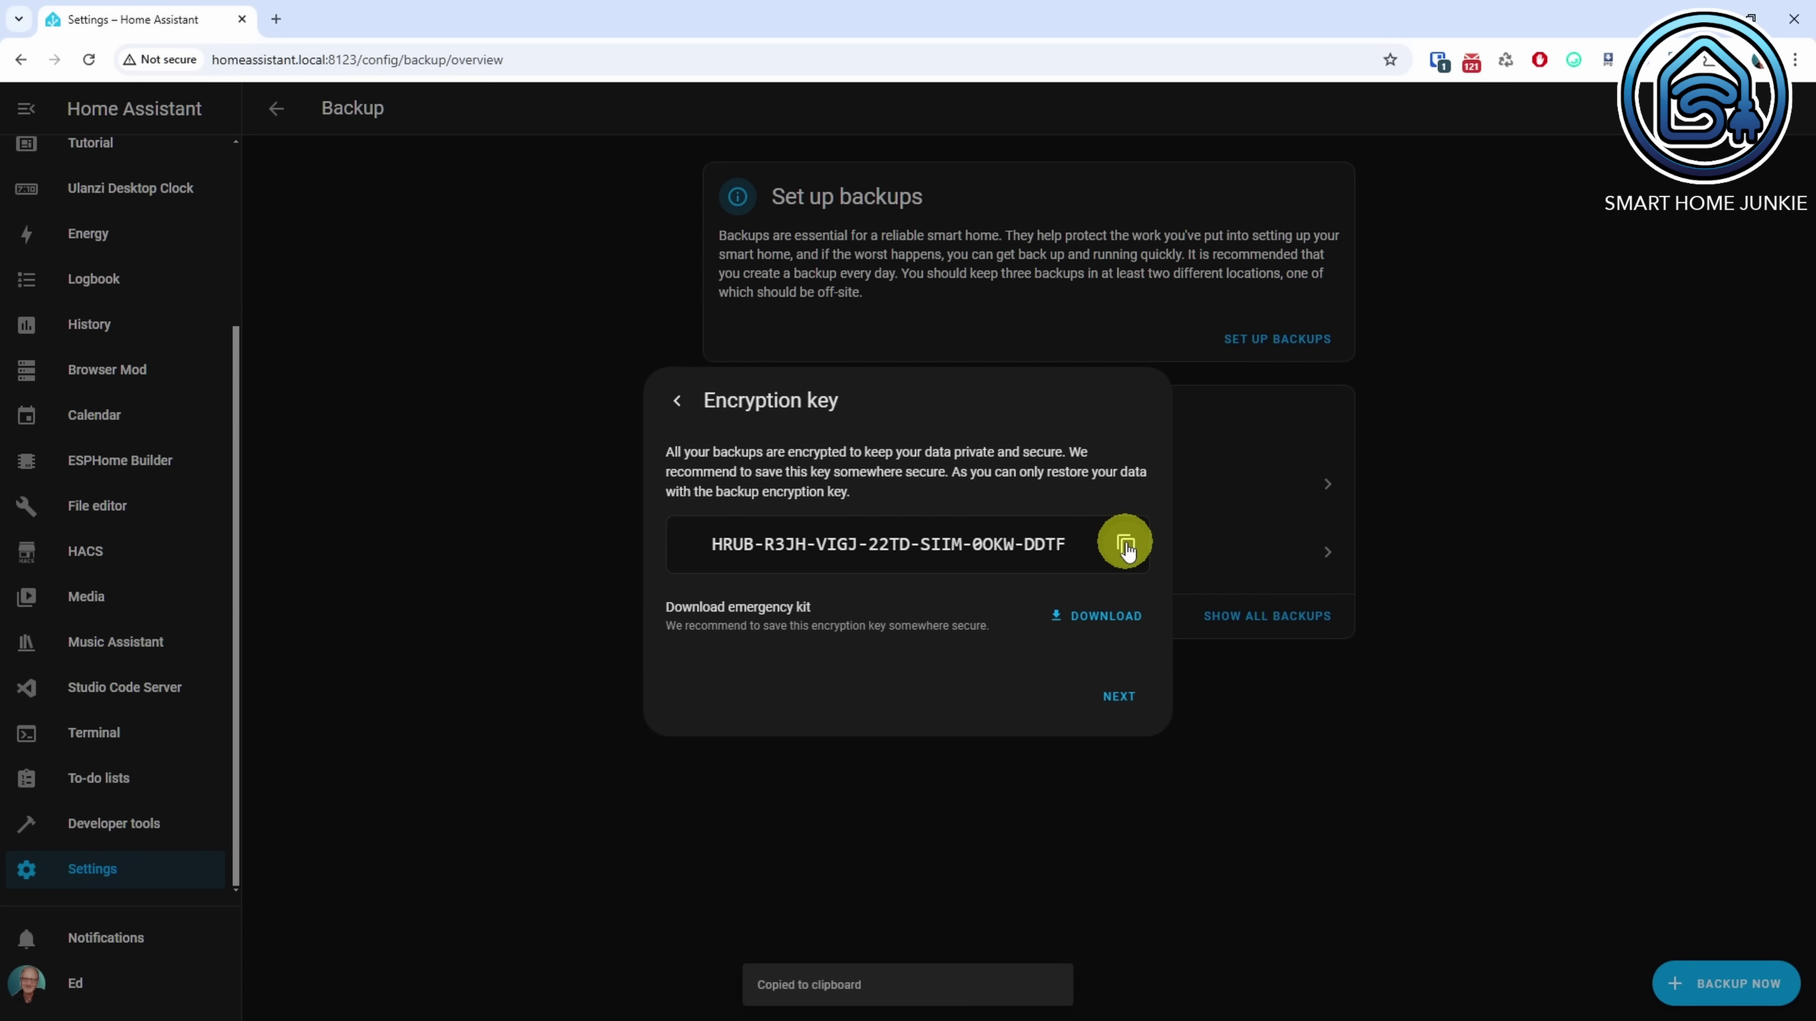
left_click(1110, 626)
left_click(1112, 628)
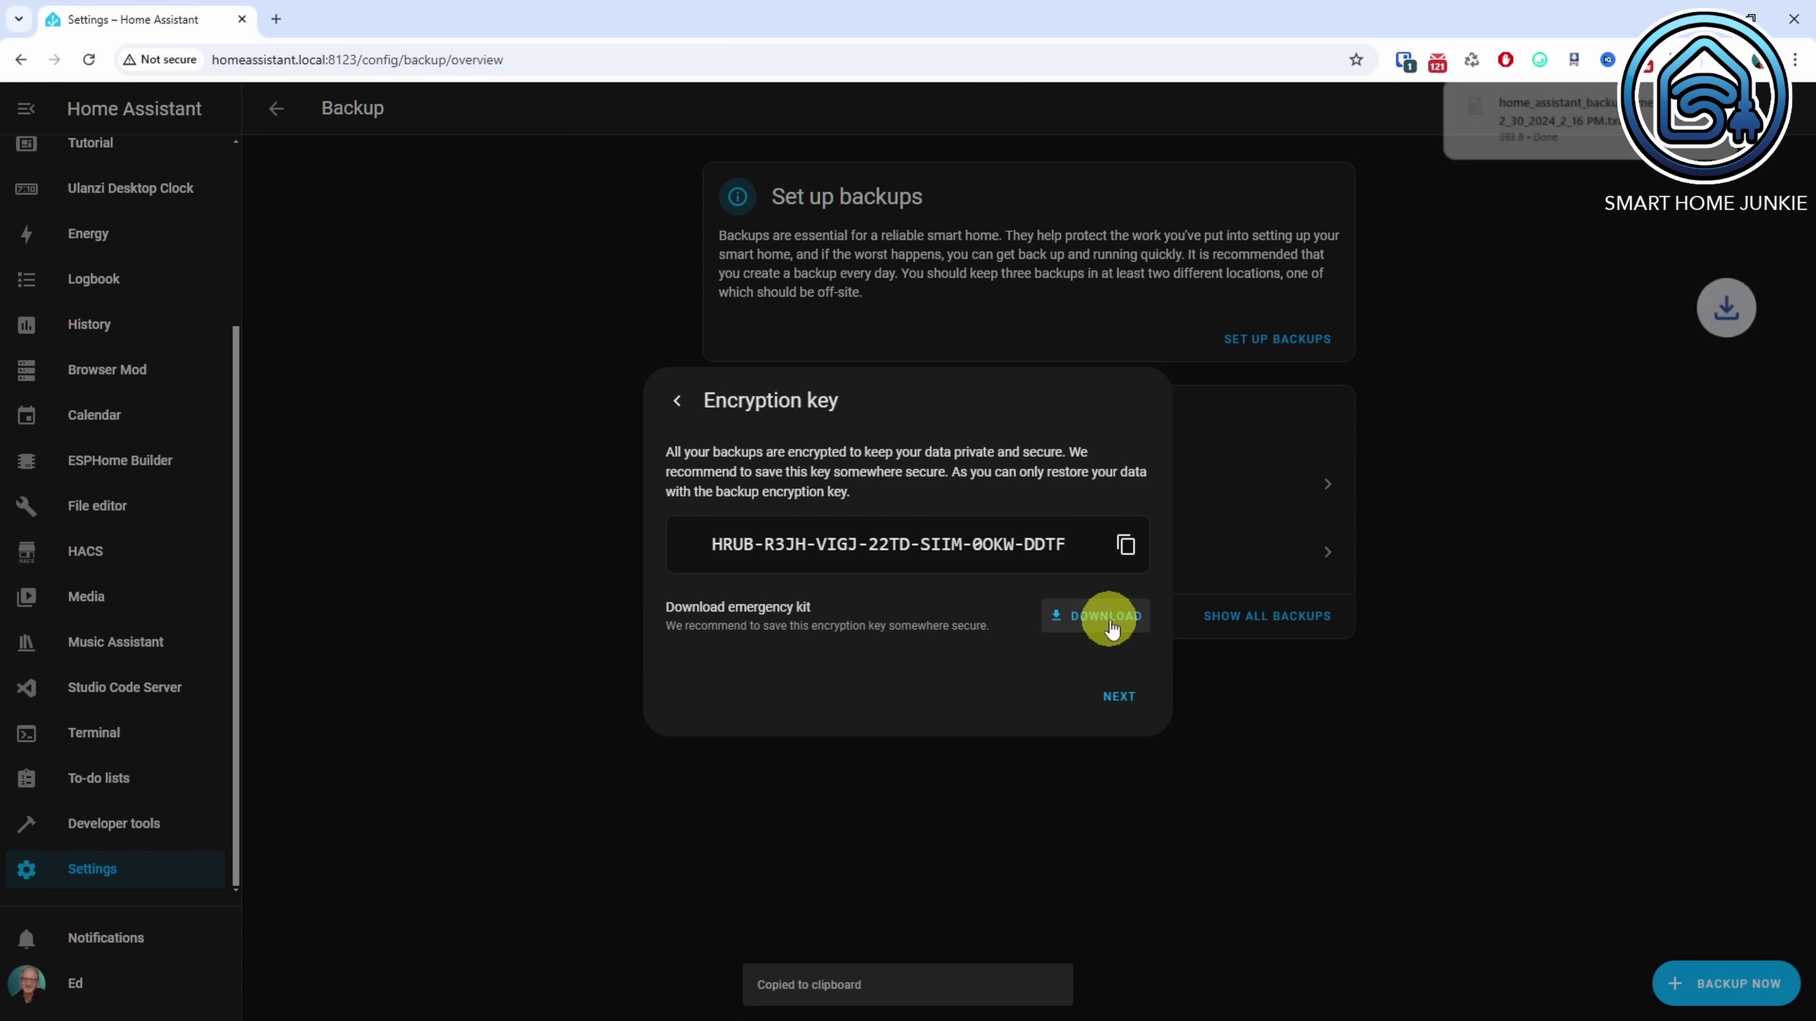
Finish the wizard with the recommended daily automatic backup settings
left_click(1120, 677)
left_click(1115, 705)
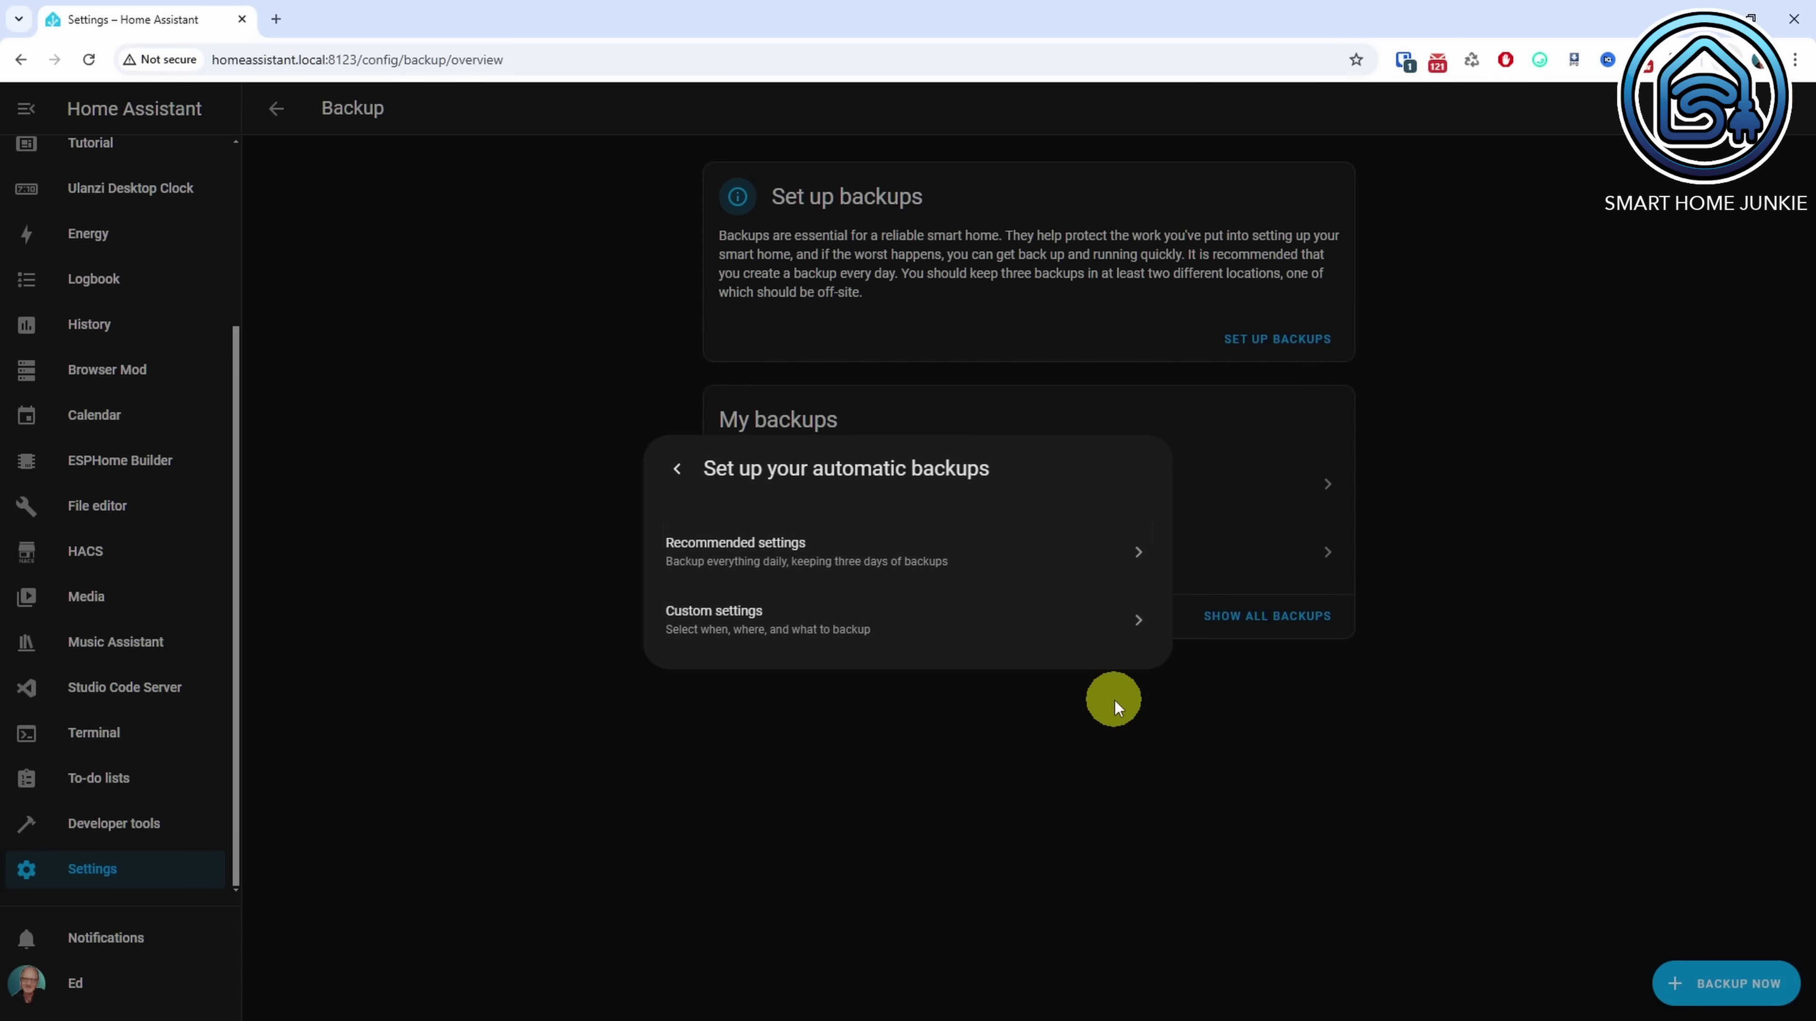
left_click(1121, 565)
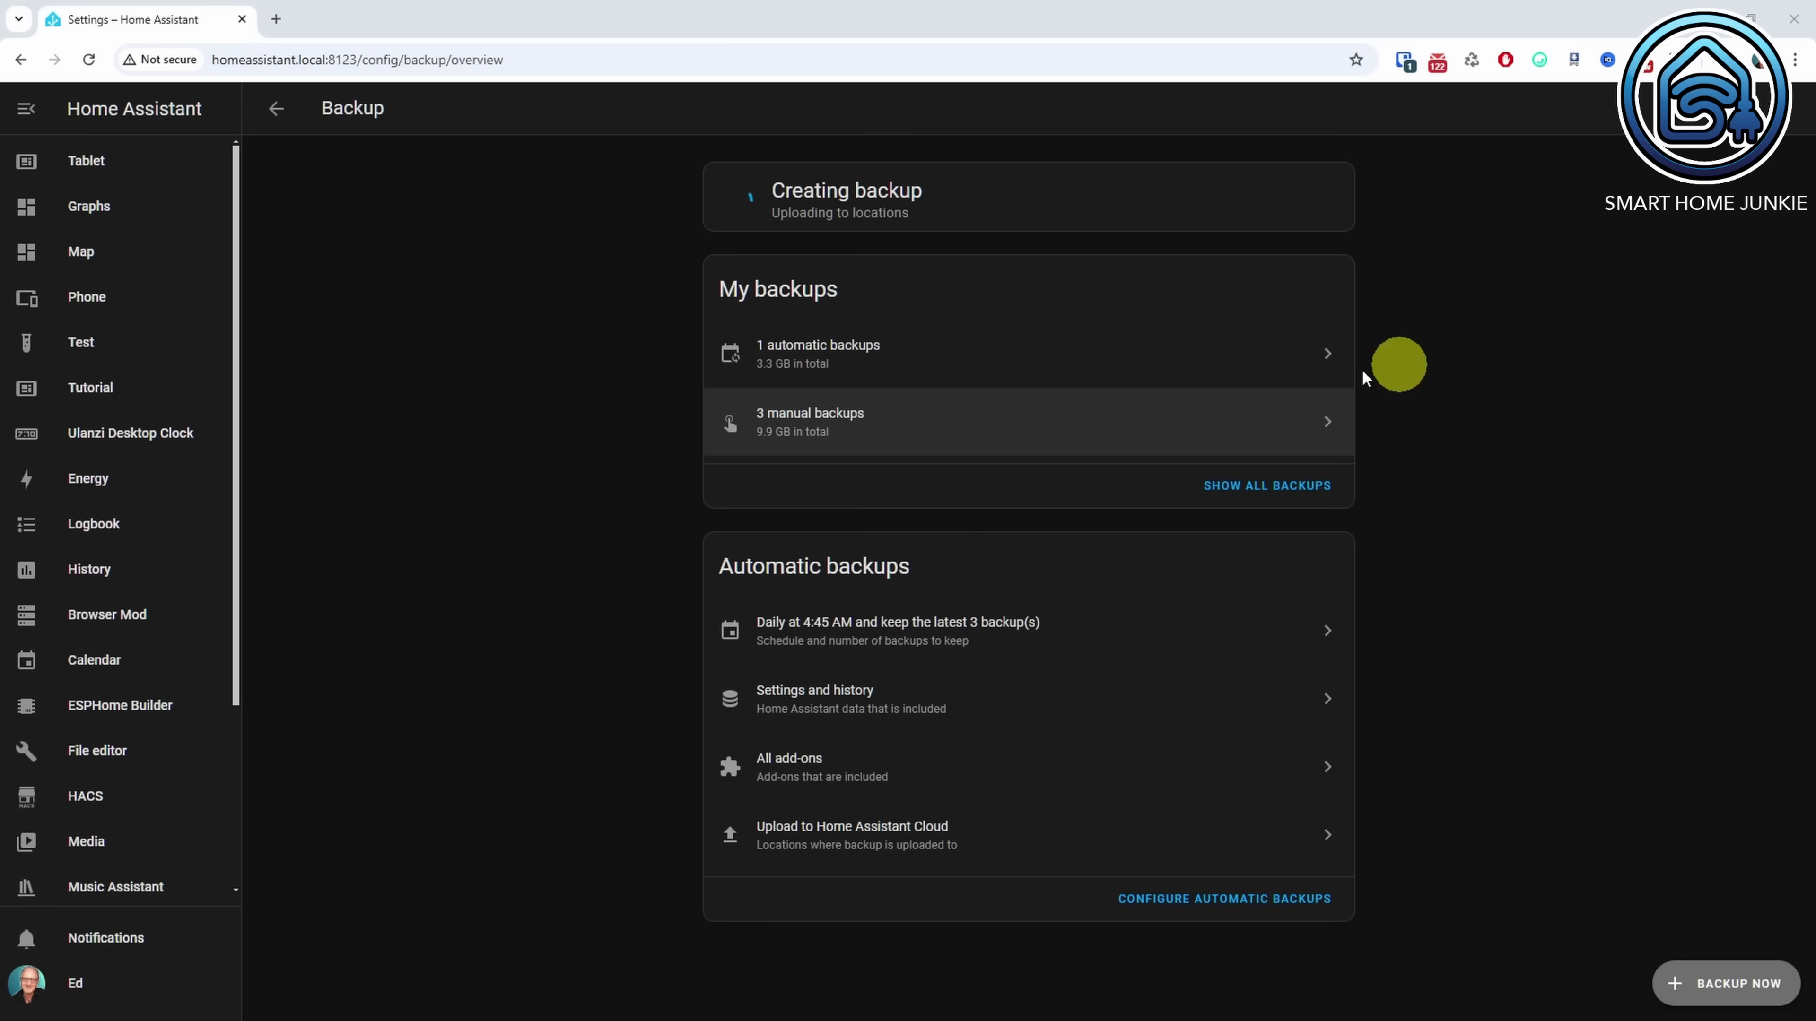
View the automatic backups list, then the manual backups list, from the Backup page
left_click(1224, 360)
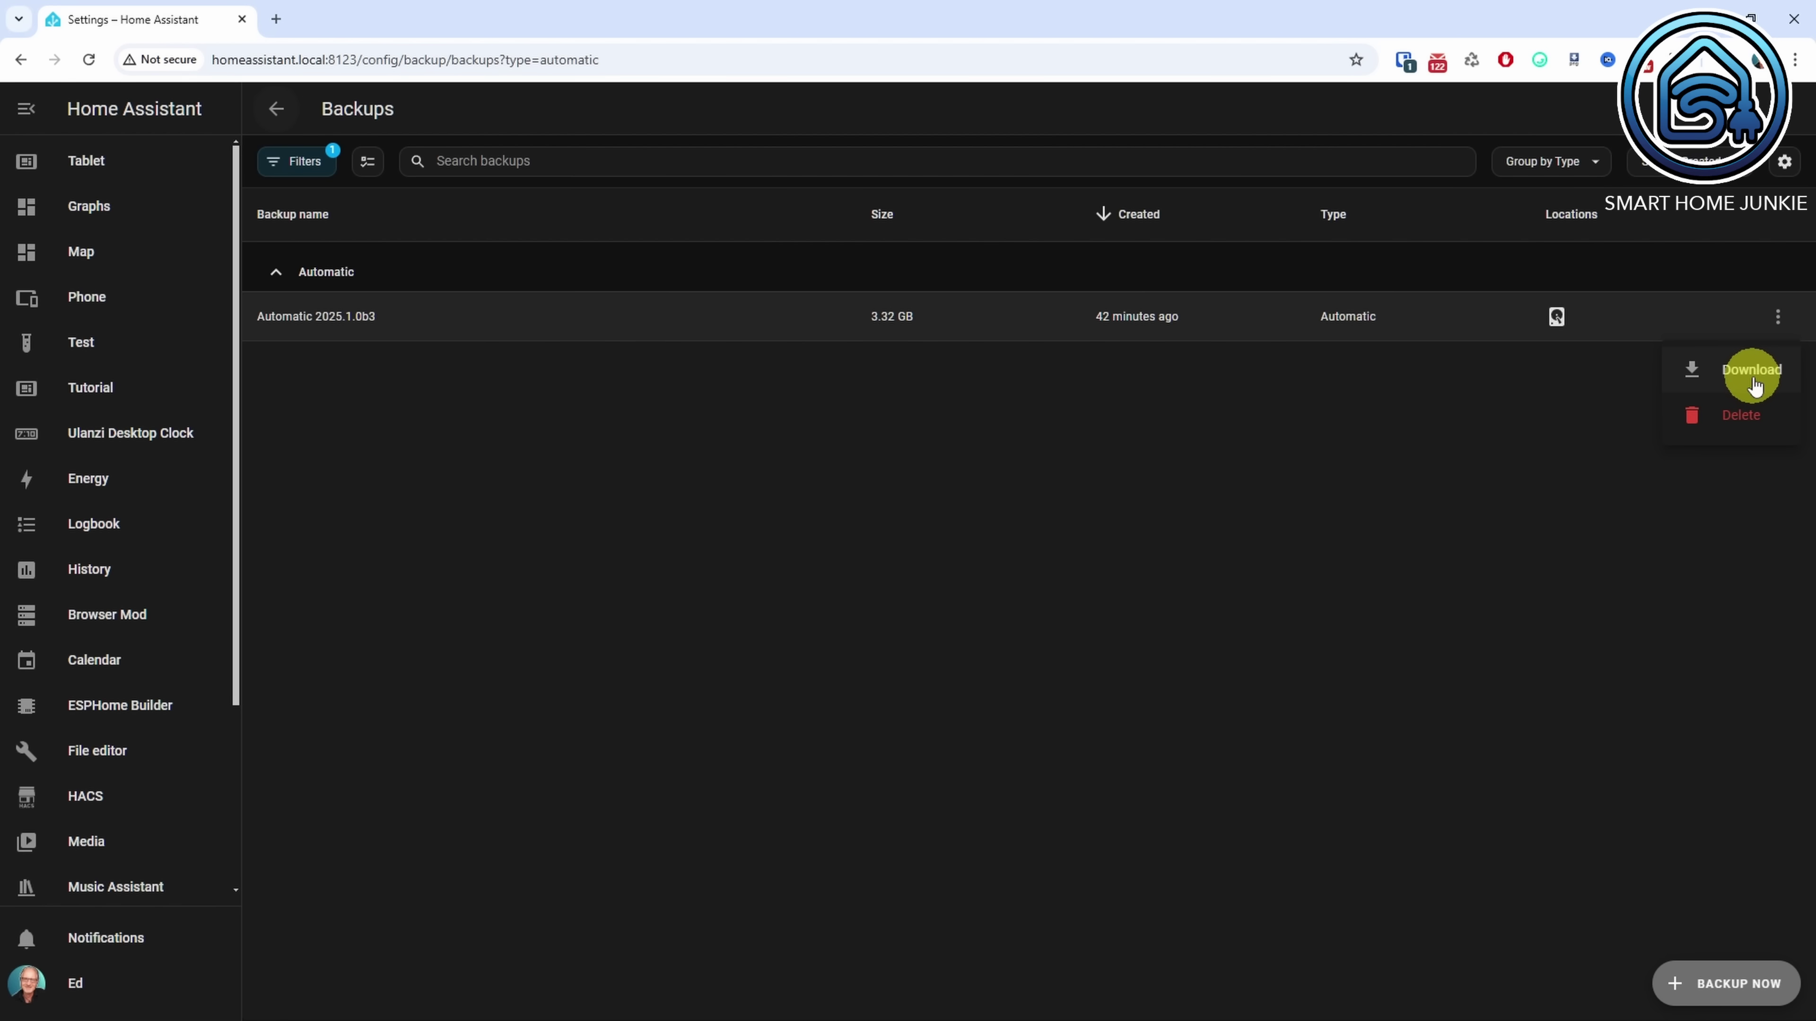
left_click(275, 109)
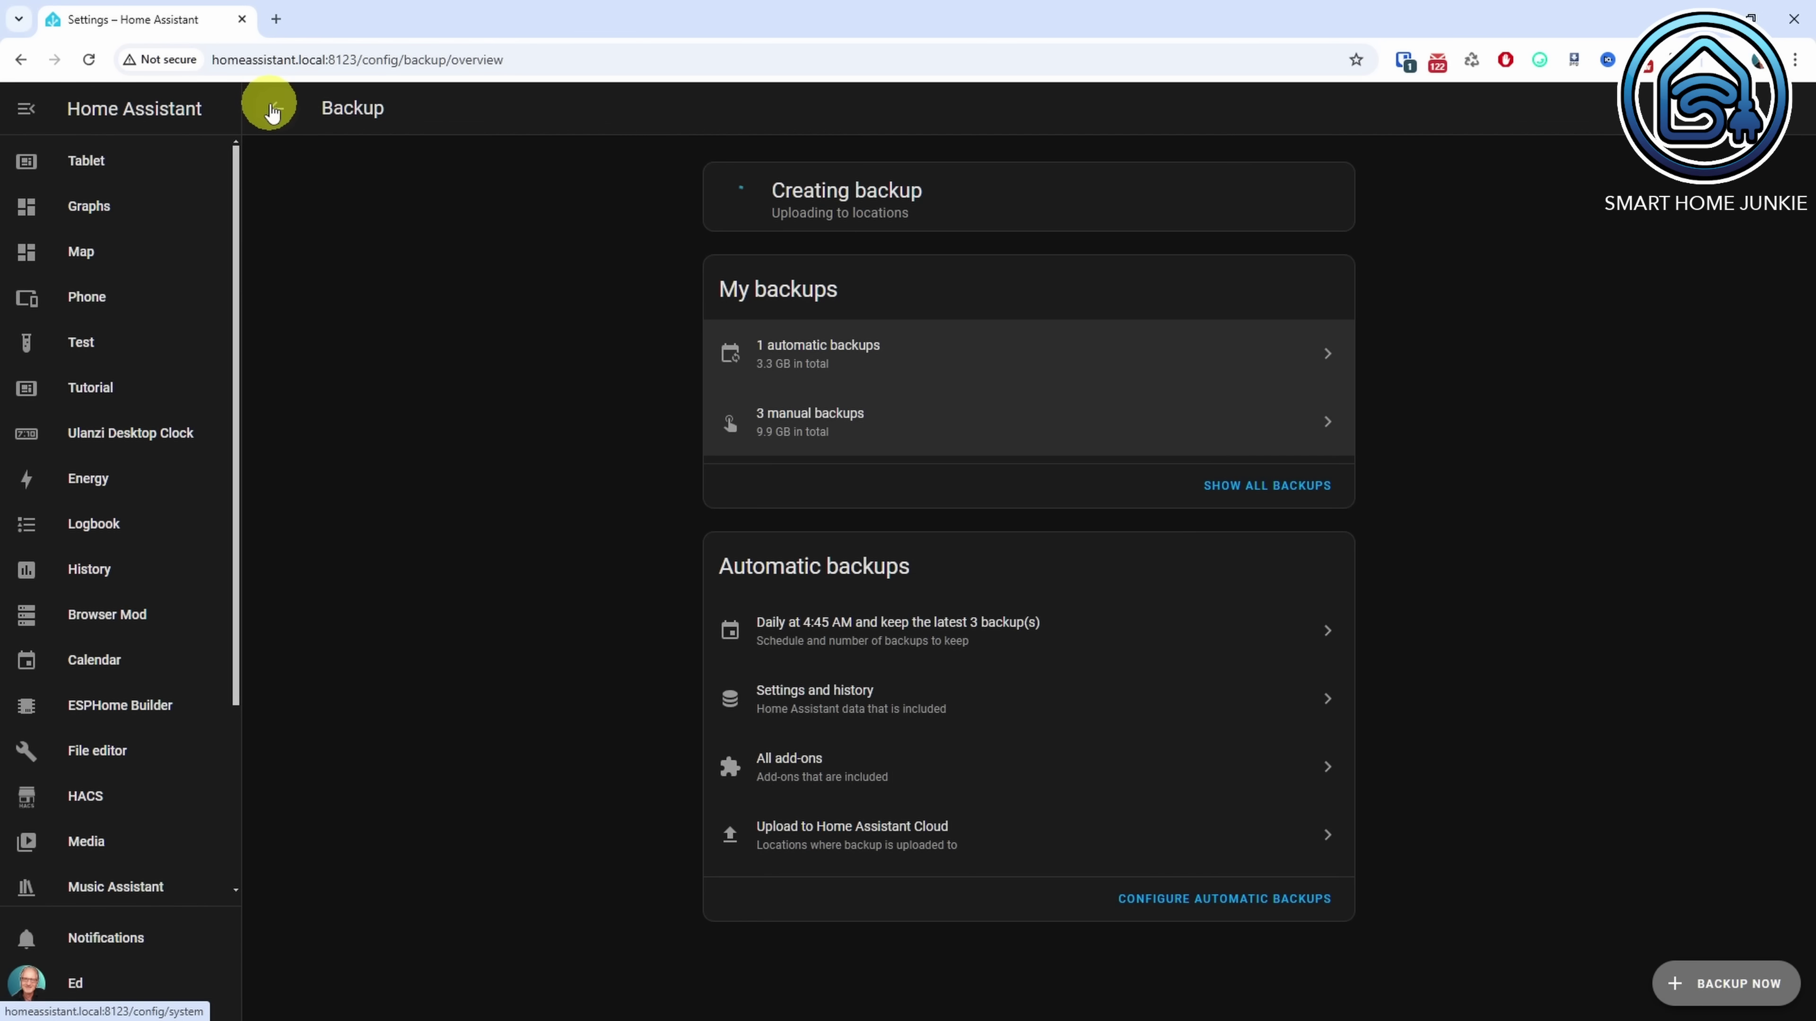
left_click(1054, 445)
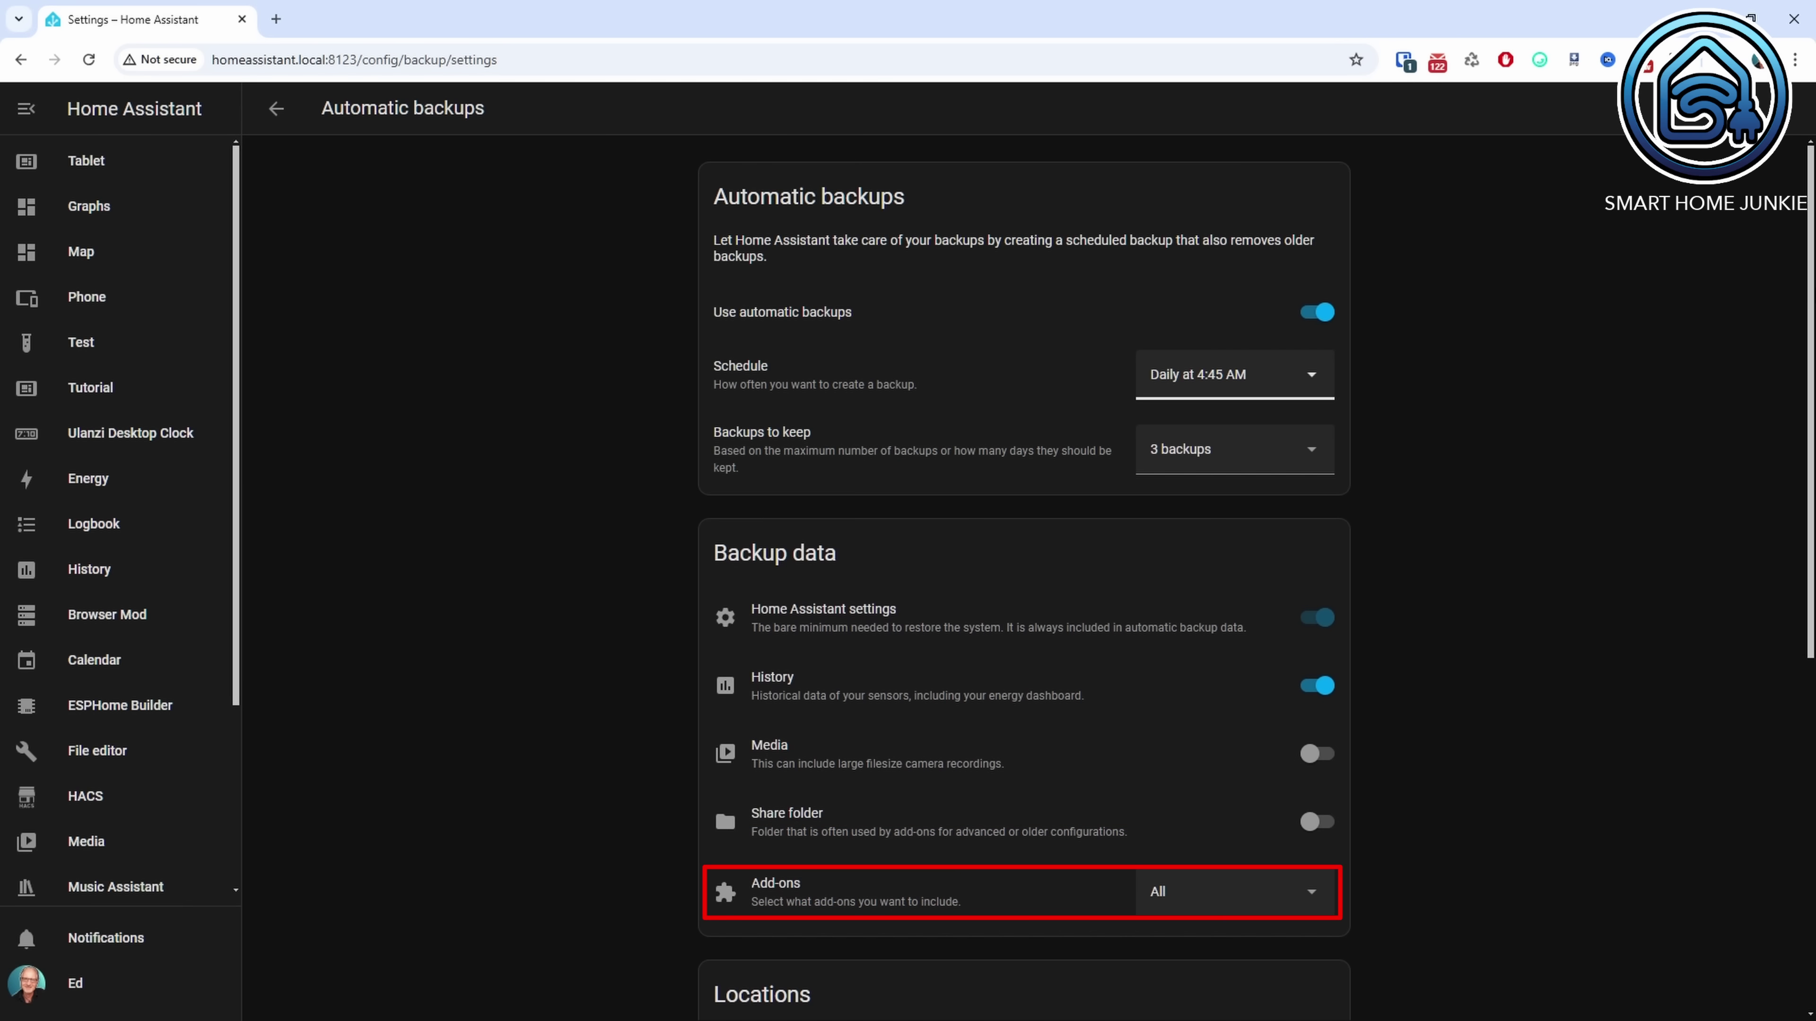
Scroll down to the Home-New view's background options
scroll(1803, 802, "down", 8)
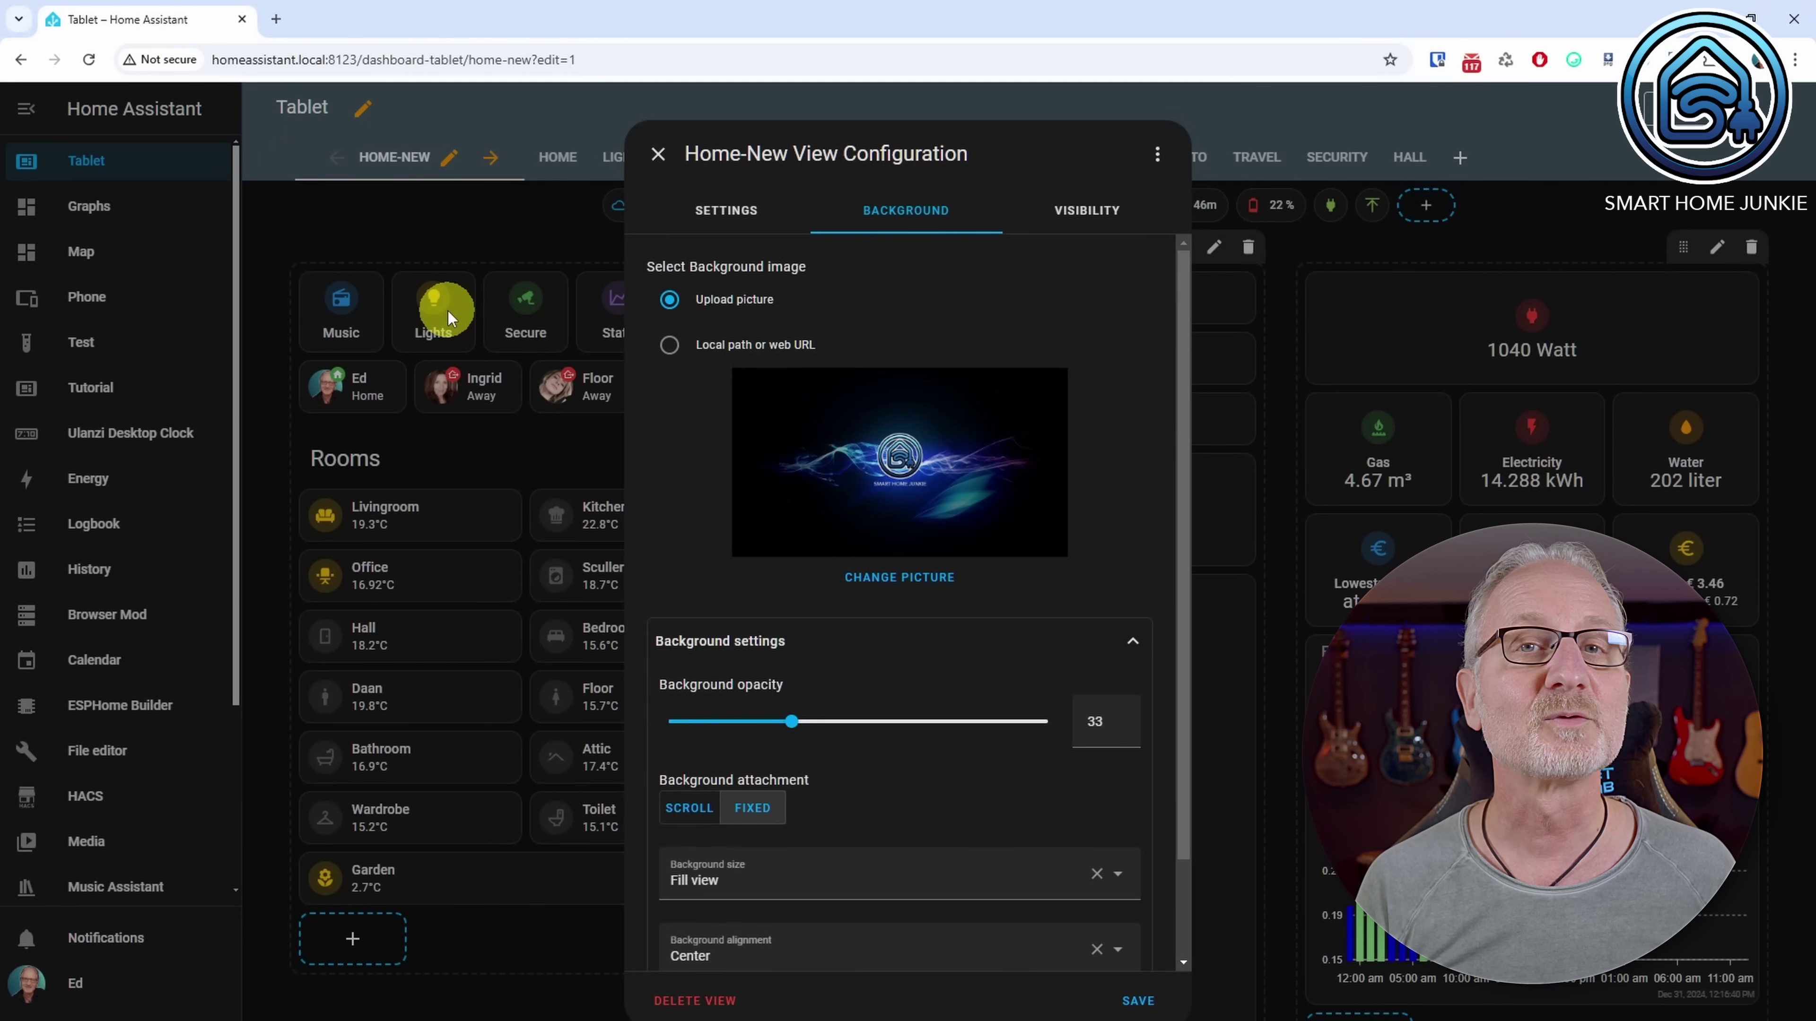
Raise the Home-New view's background opacity to 37
mouse_move(791, 722)
left_mouse_down()
mouse_move(744, 721)
mouse_move(807, 731)
mouse_move(792, 723)
left_mouse_up()
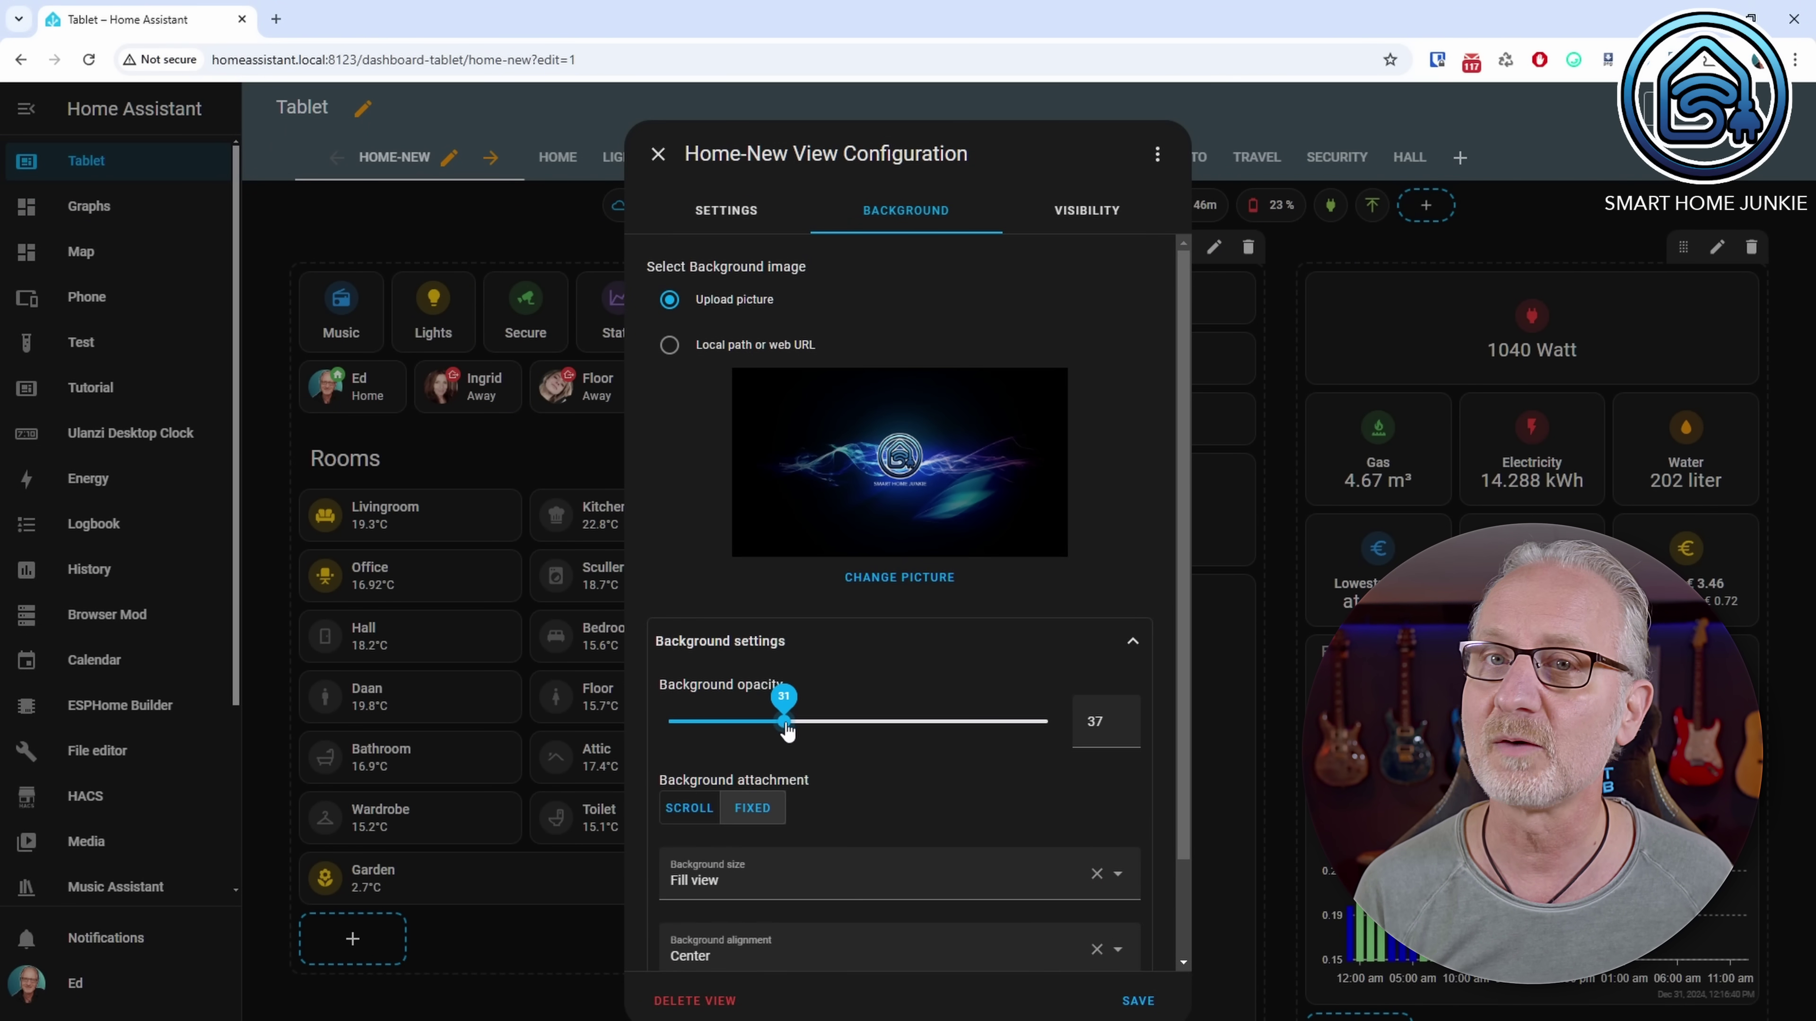
scroll(944, 801, "down", 2)
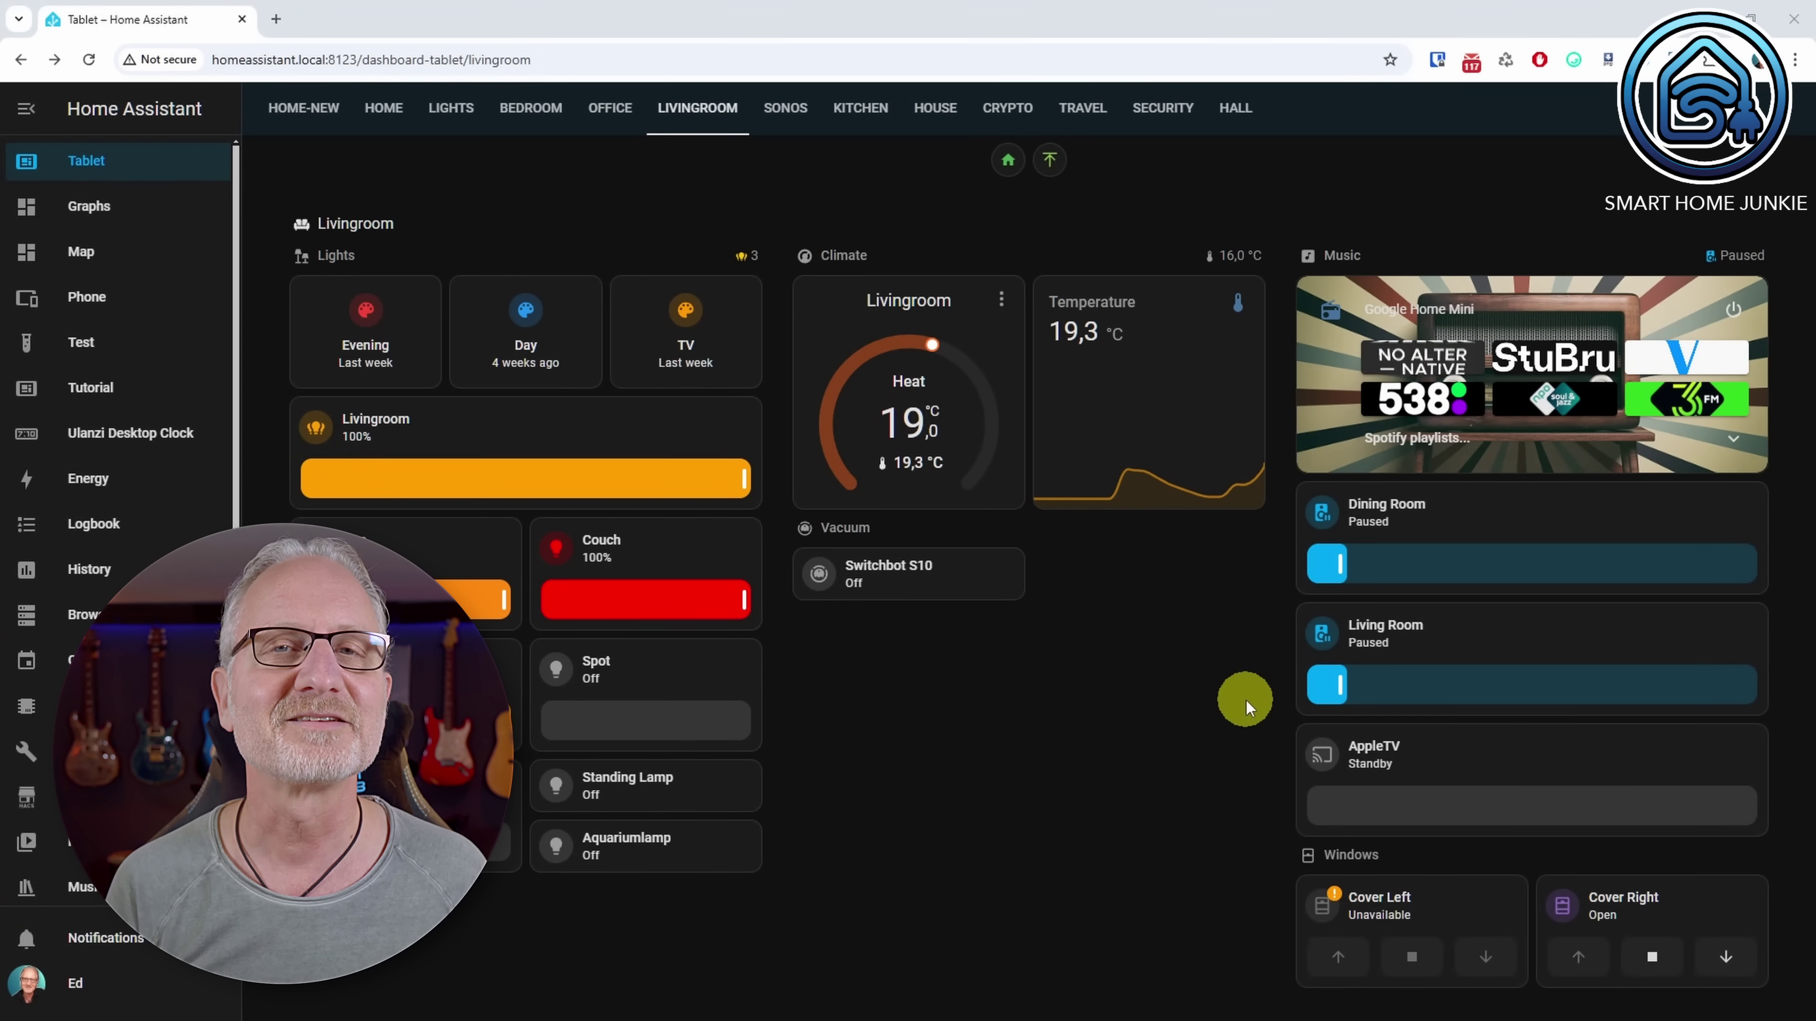
Adjust the Dining Room speaker volume and set Living Room's to 31%
mouse_move(1343, 565)
left_mouse_down()
mouse_move(1516, 565)
mouse_move(1372, 573)
left_mouse_up()
left_click_drag(1337, 685, 1413, 697)
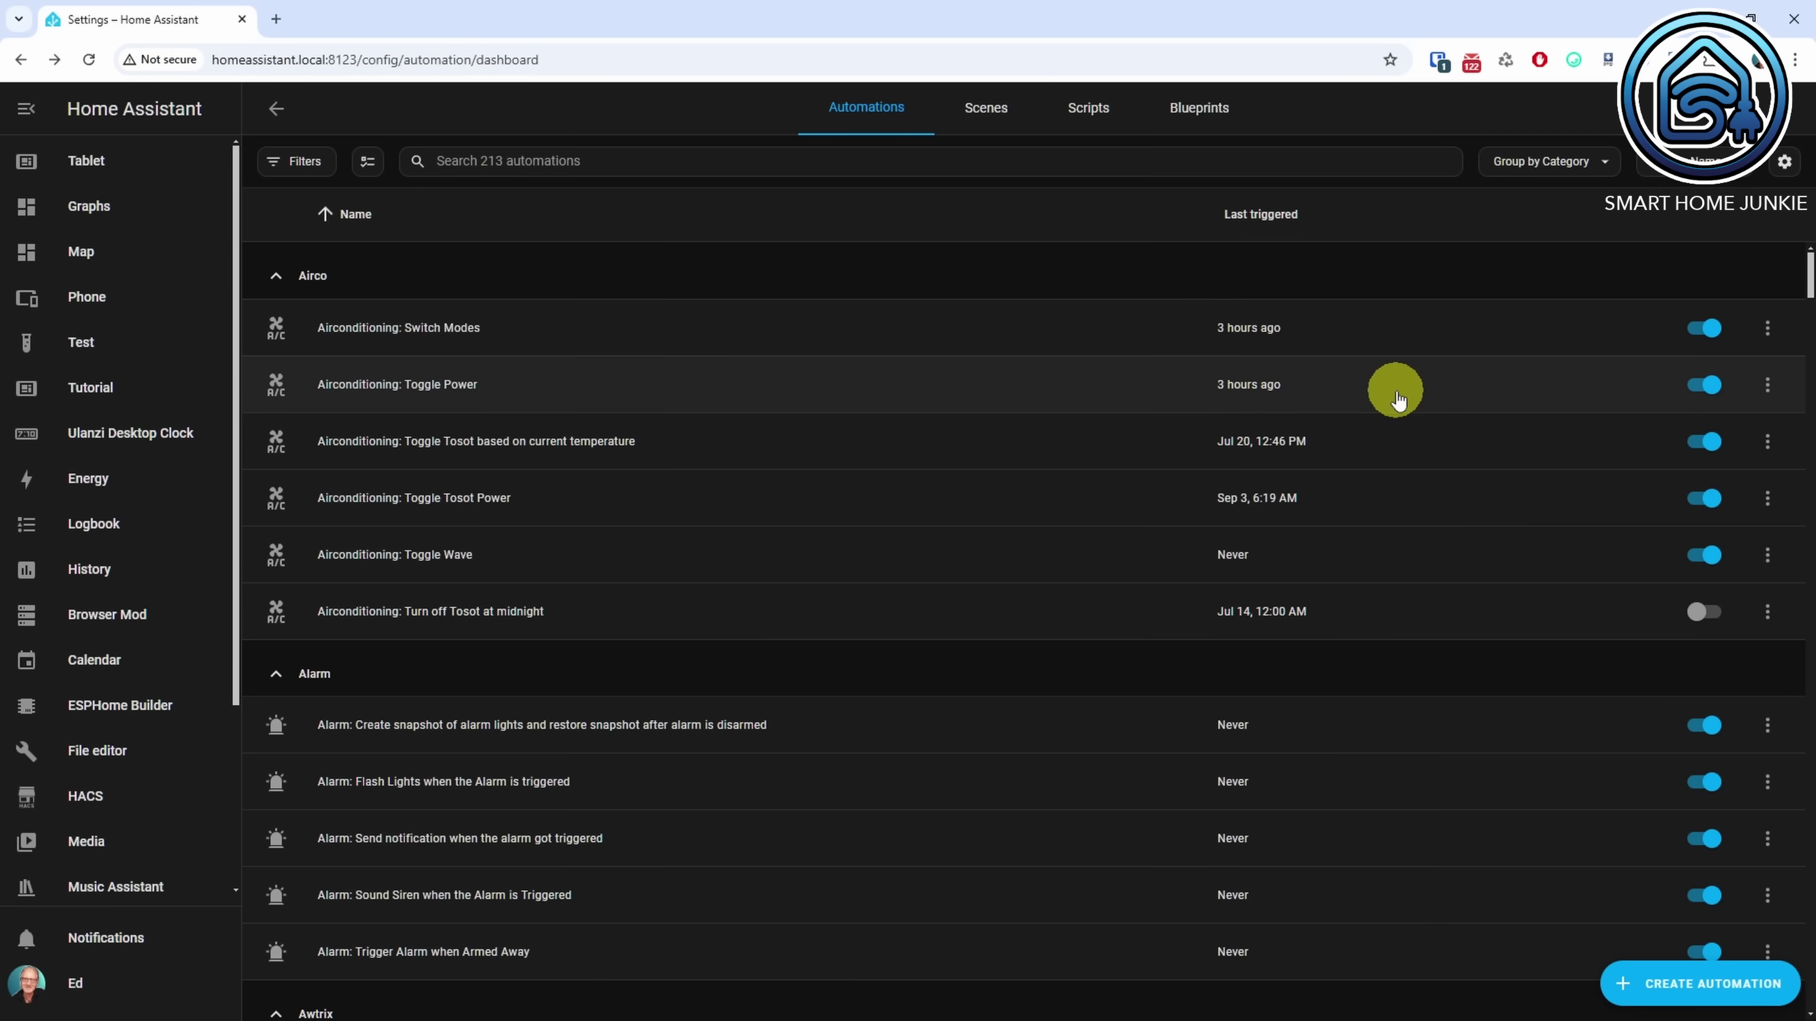
type("d")
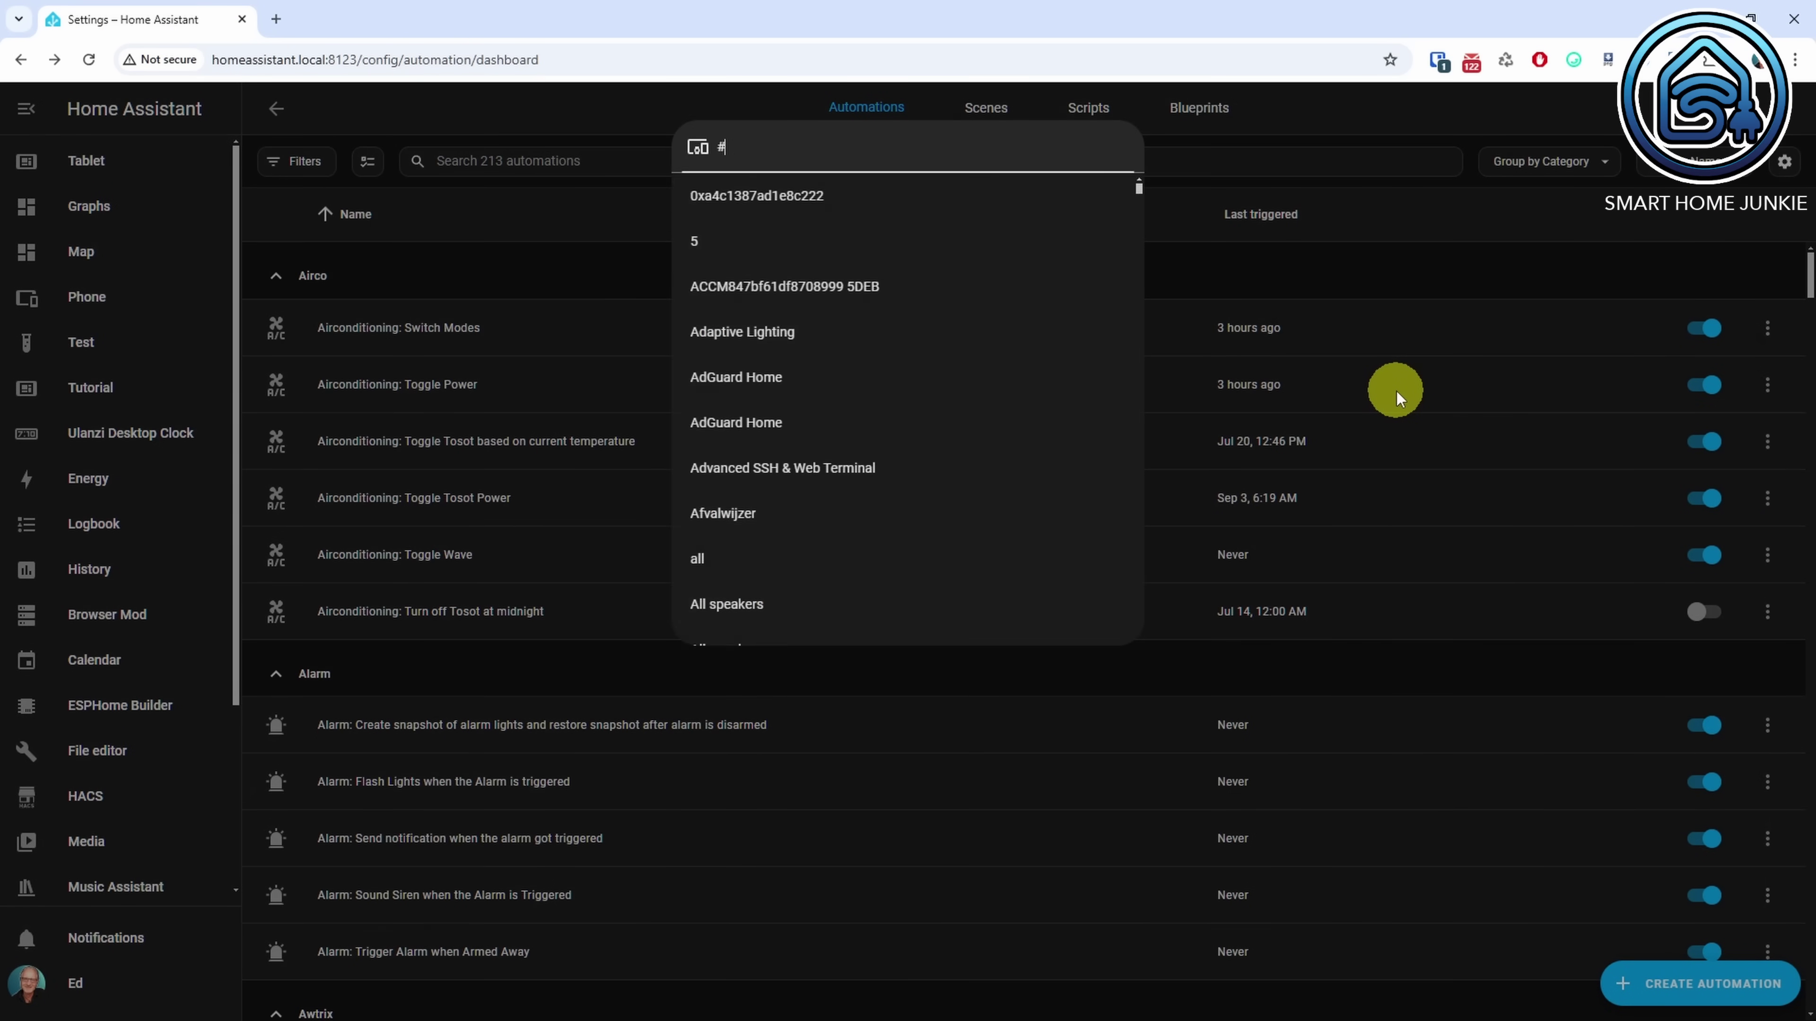
type("office")
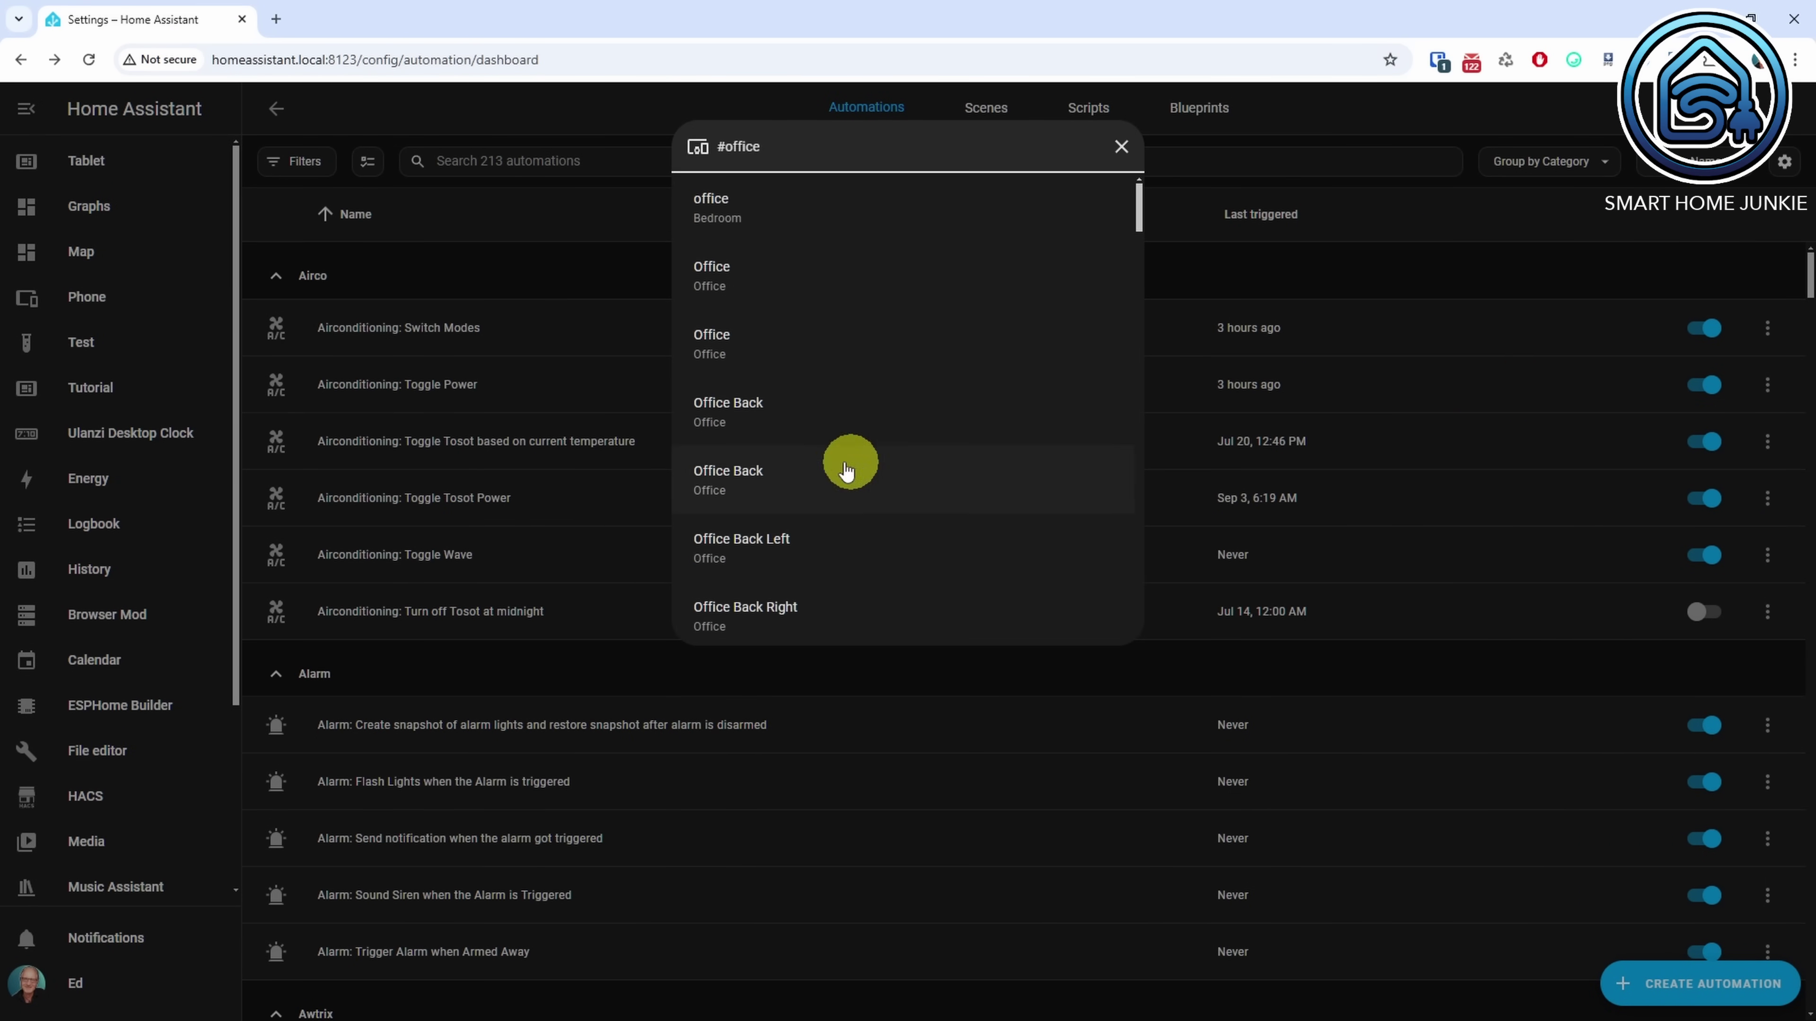
left_click(844, 465)
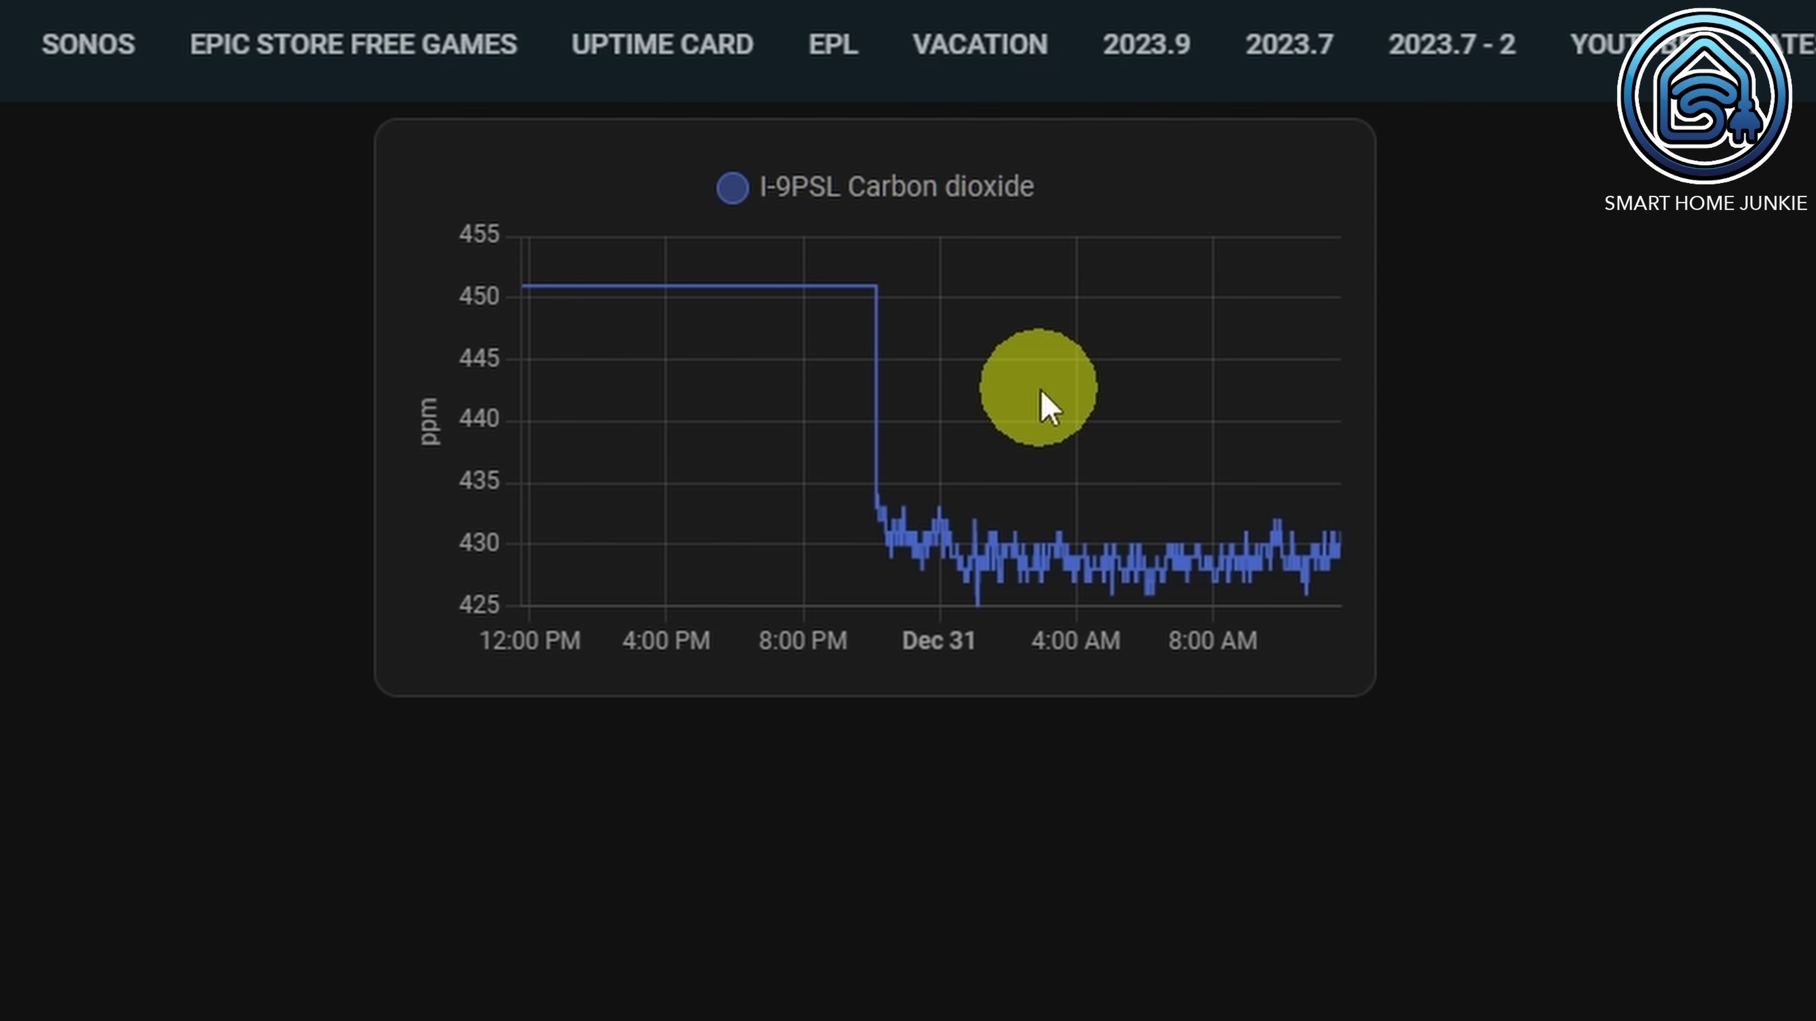
left_click_drag(1041, 406, 1208, 640)
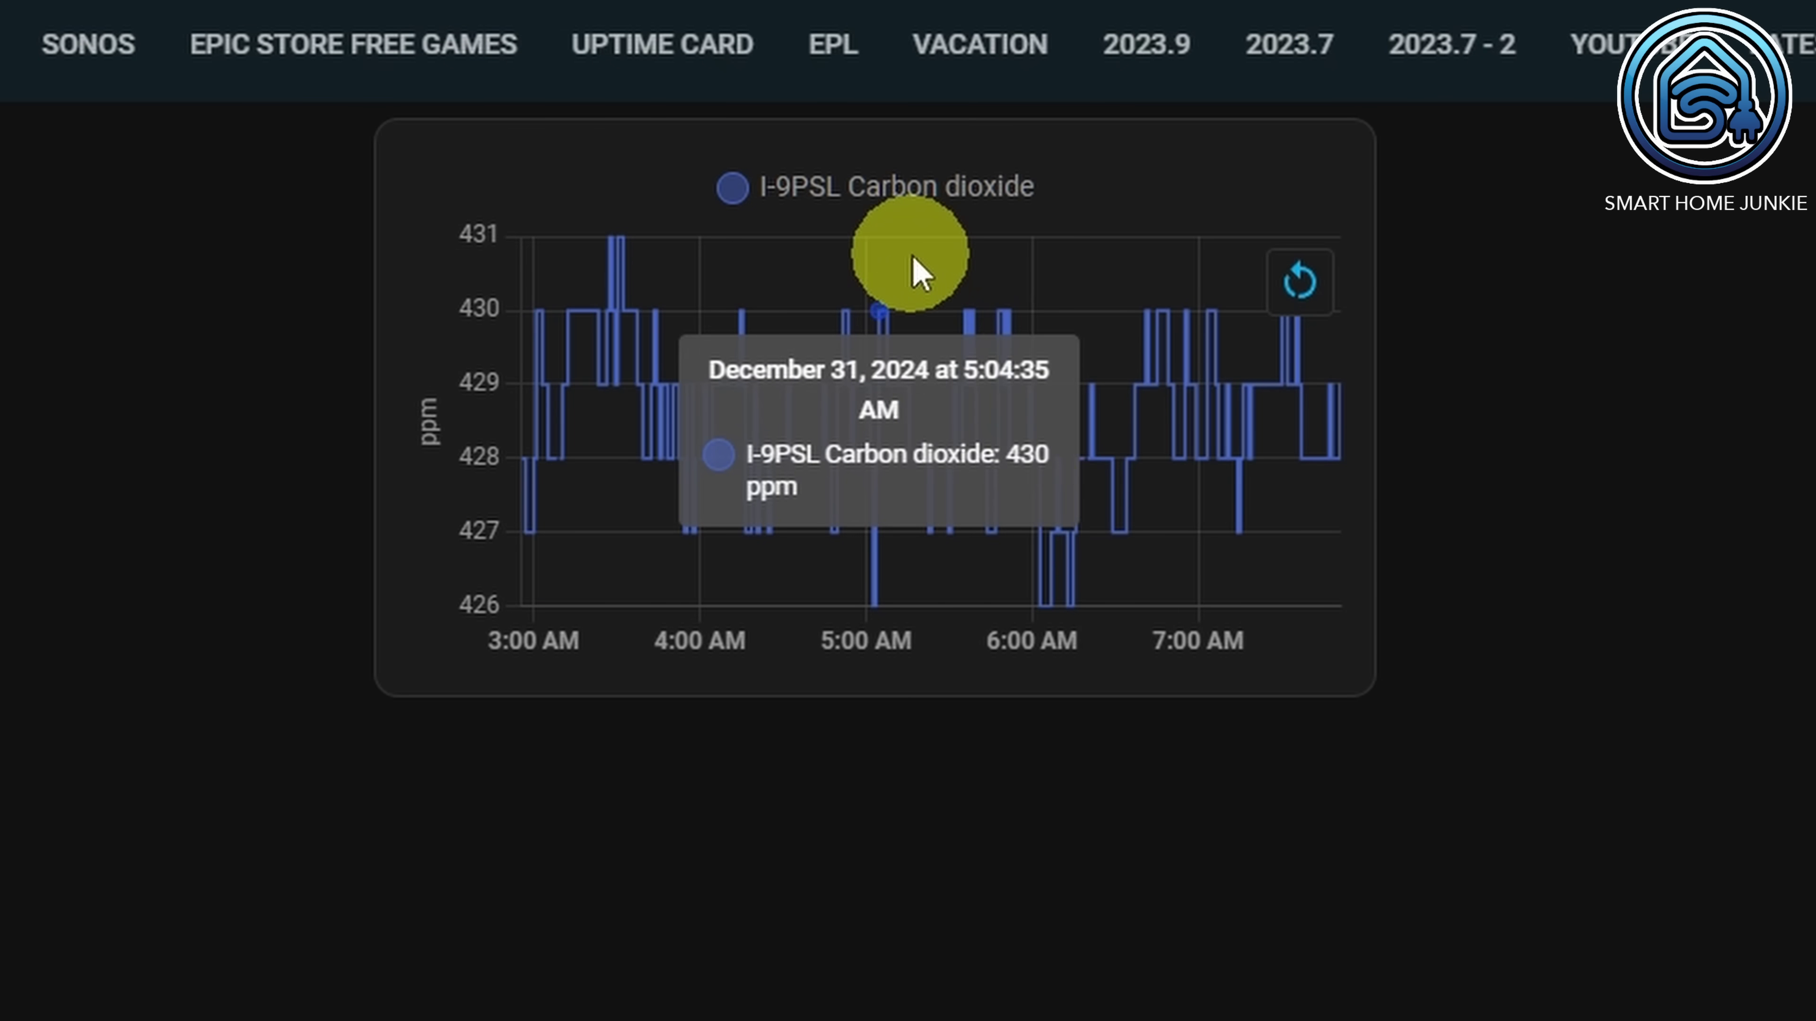
left_click_drag(912, 272, 1098, 633)
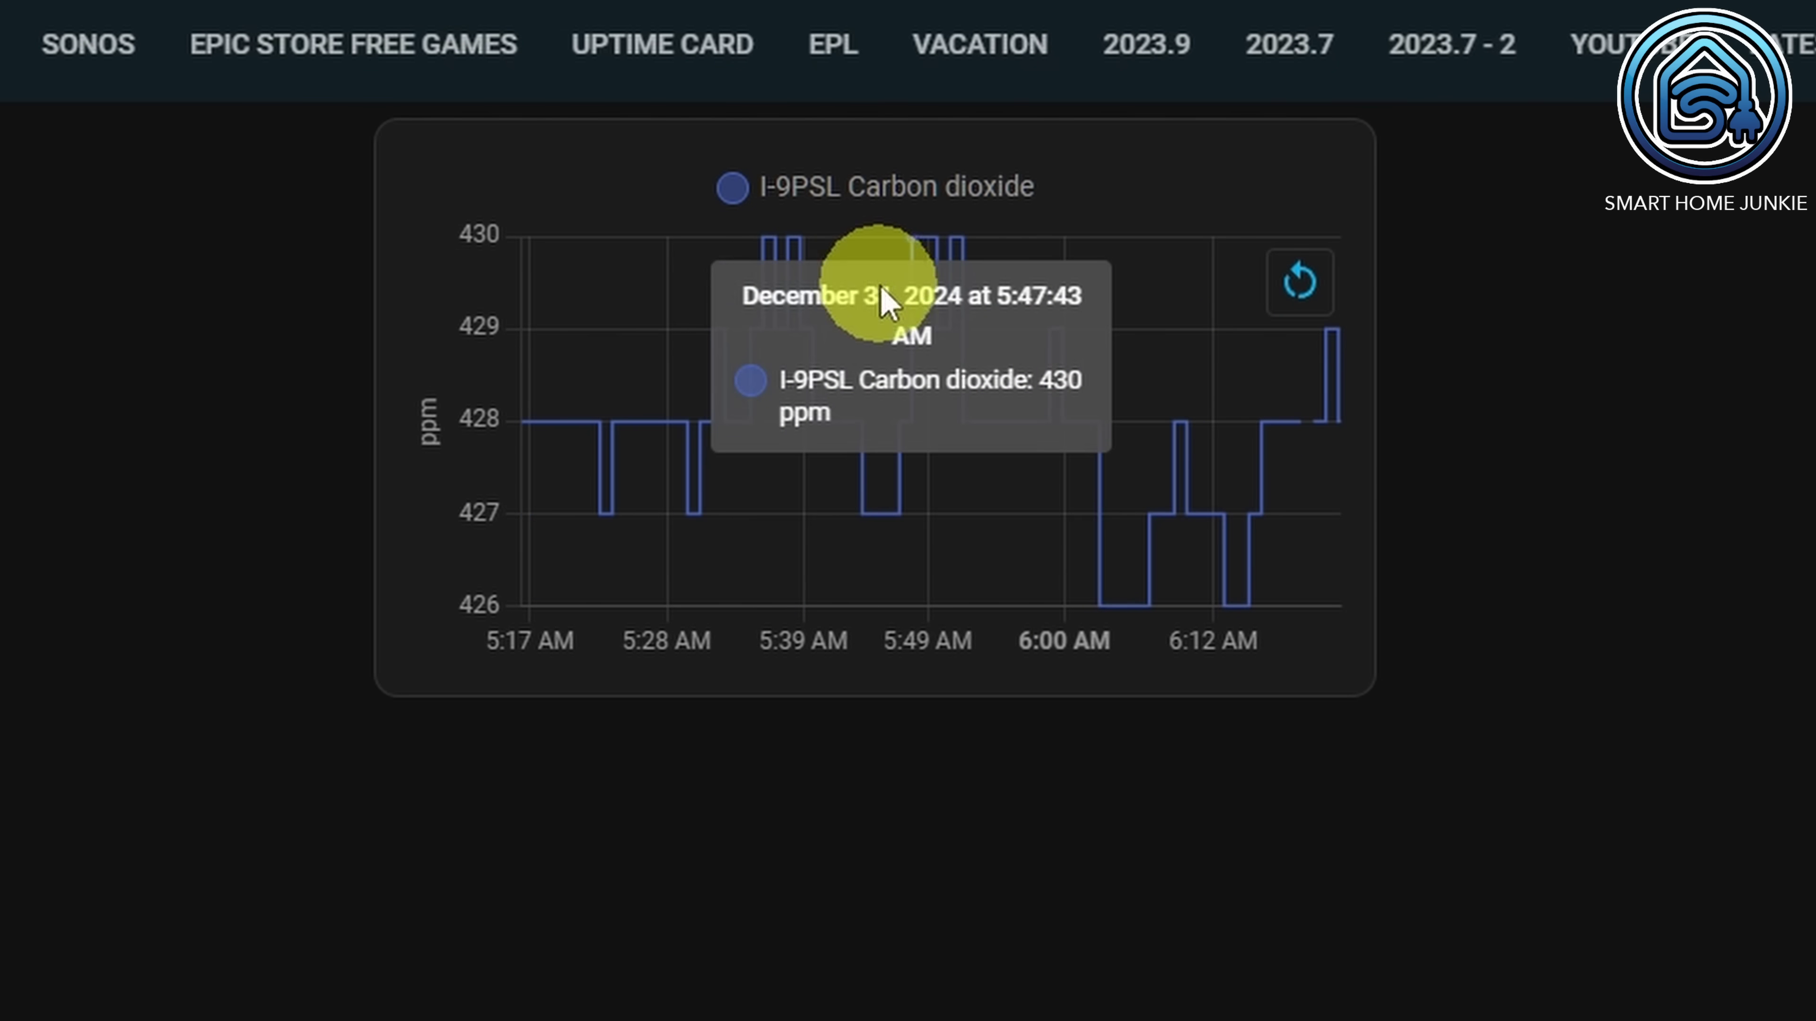
left_click_drag(880, 283, 1034, 568)
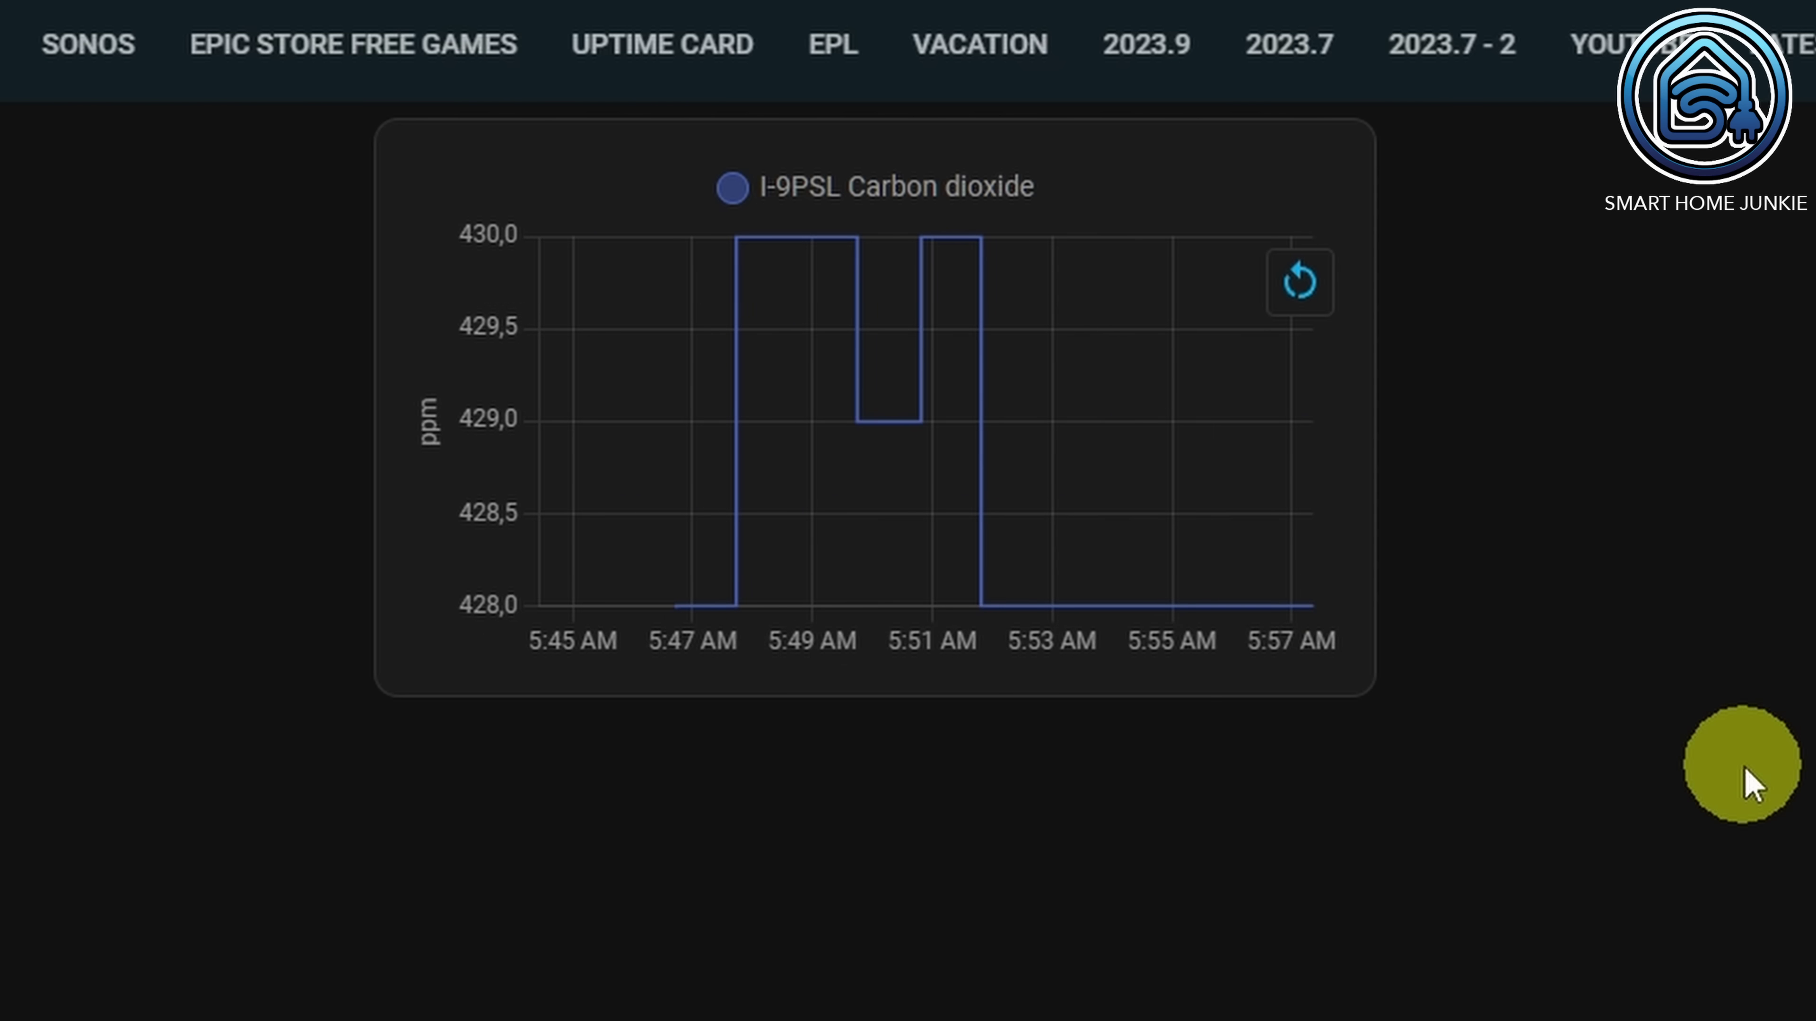
left_click(1297, 282)
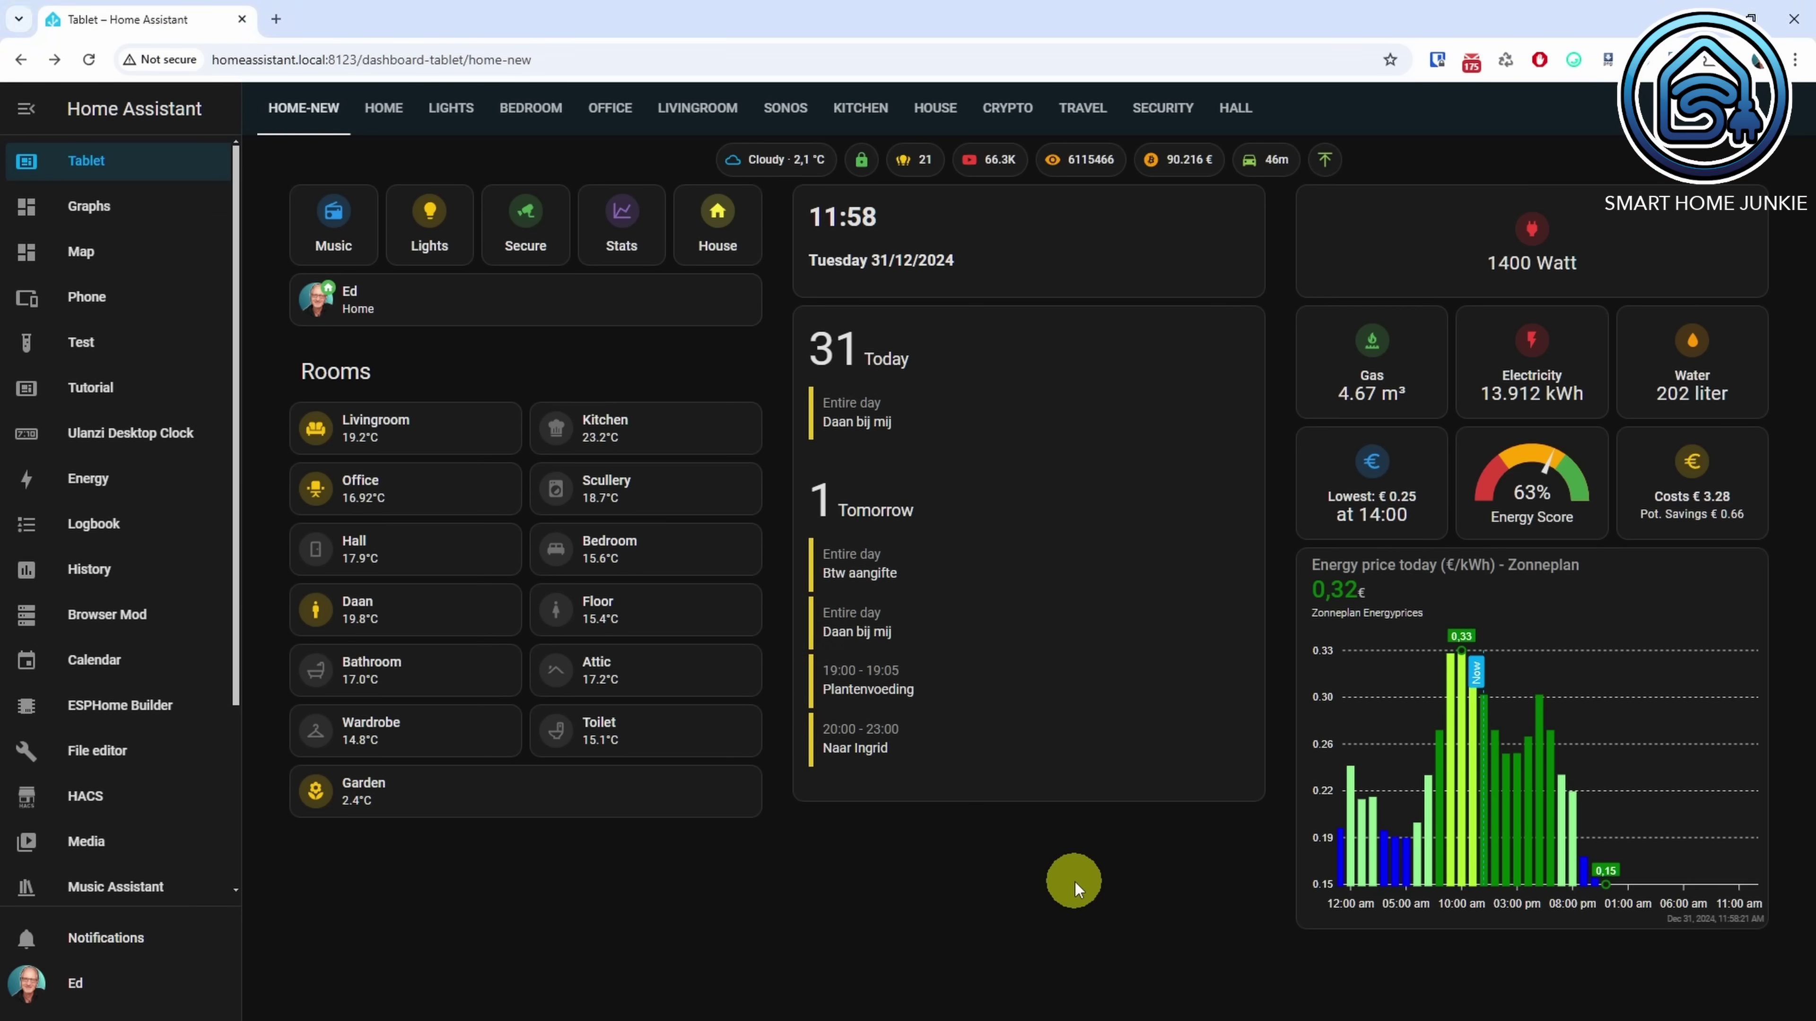
Bring up Assist, then the Energy configuration page with its individual devices
key("a")
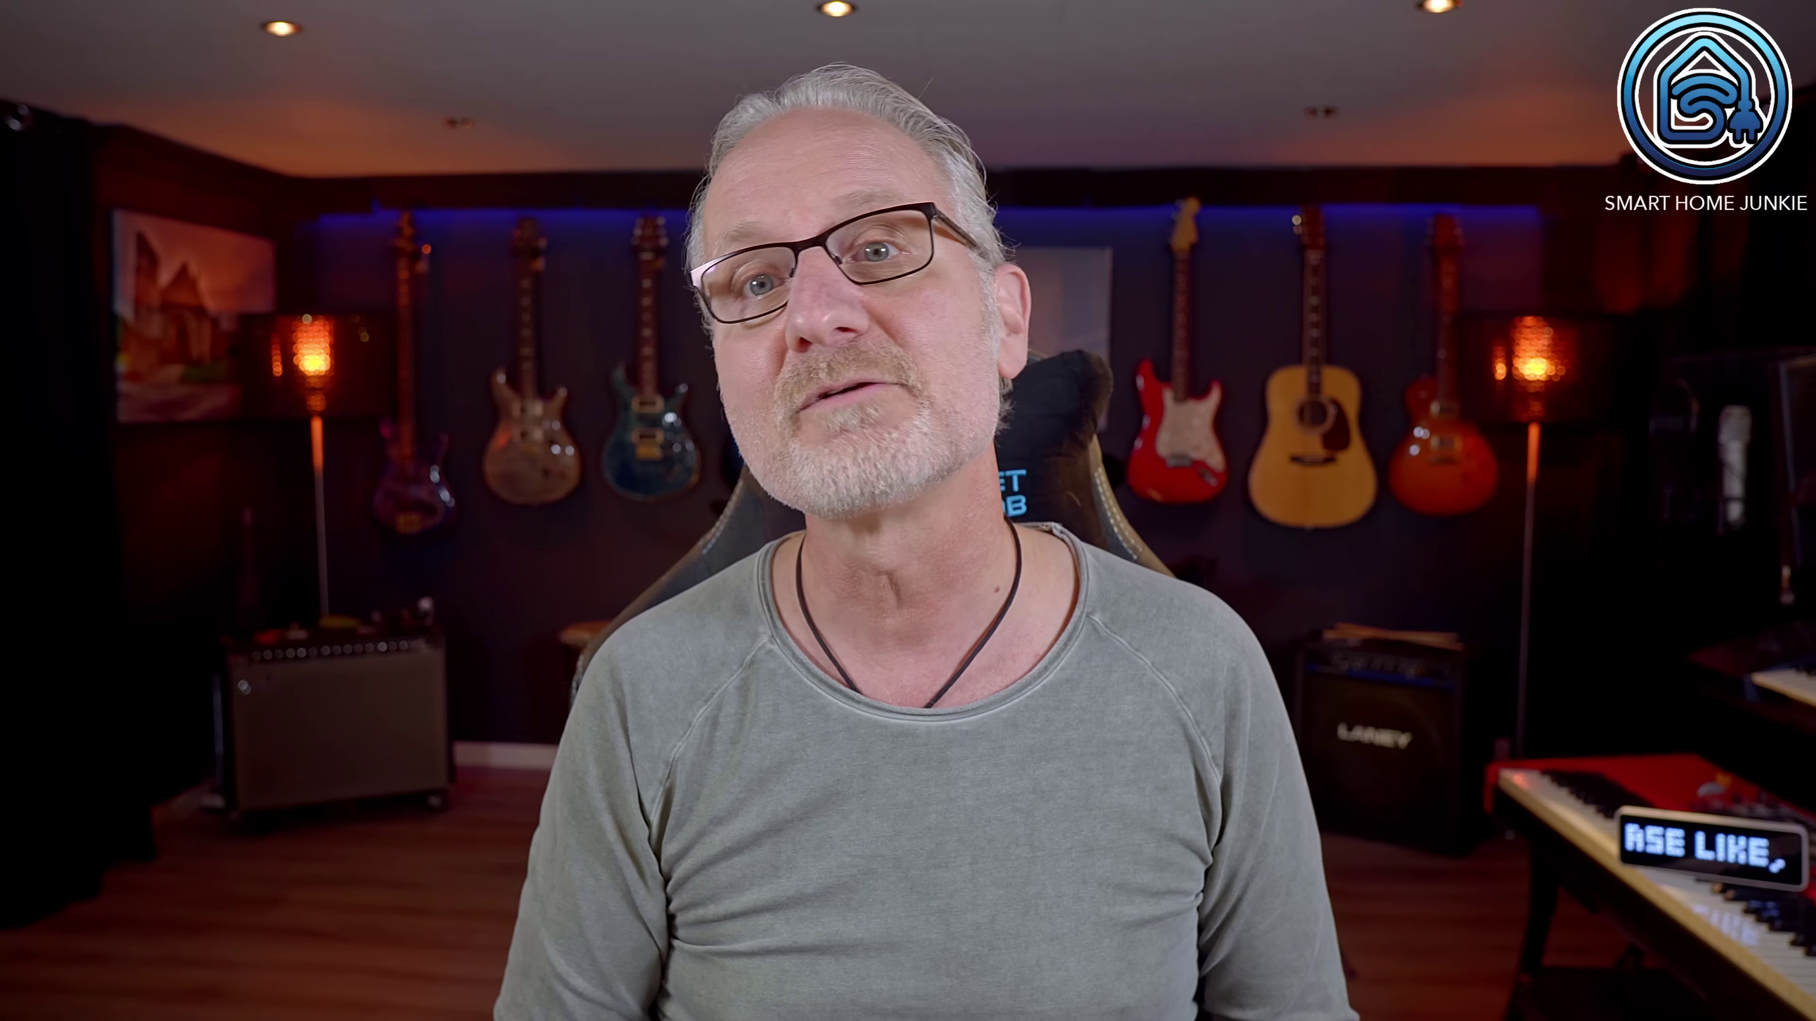
left_click(947, 899)
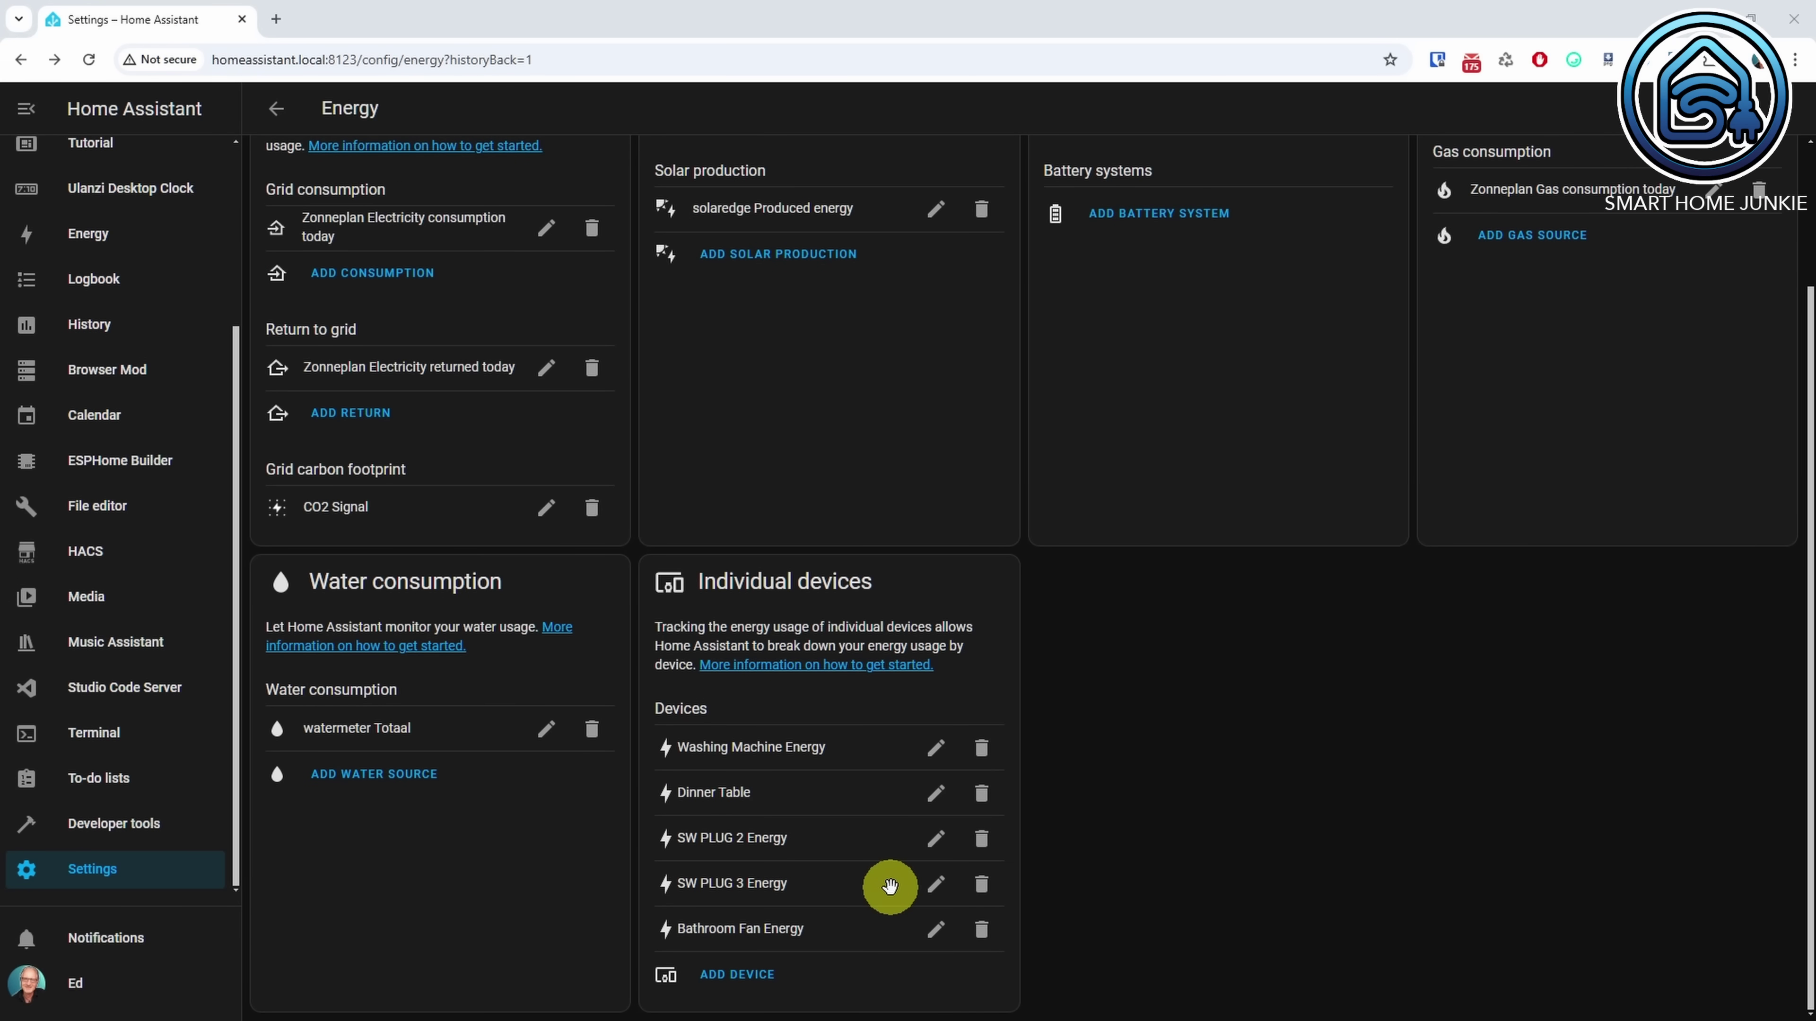
Put Bathroom Fan Energy first and SW PLUG 3 Energy second among individual devices
left_click_drag(890, 887, 887, 790)
left_click(842, 925)
left_click_drag(842, 926, 849, 735)
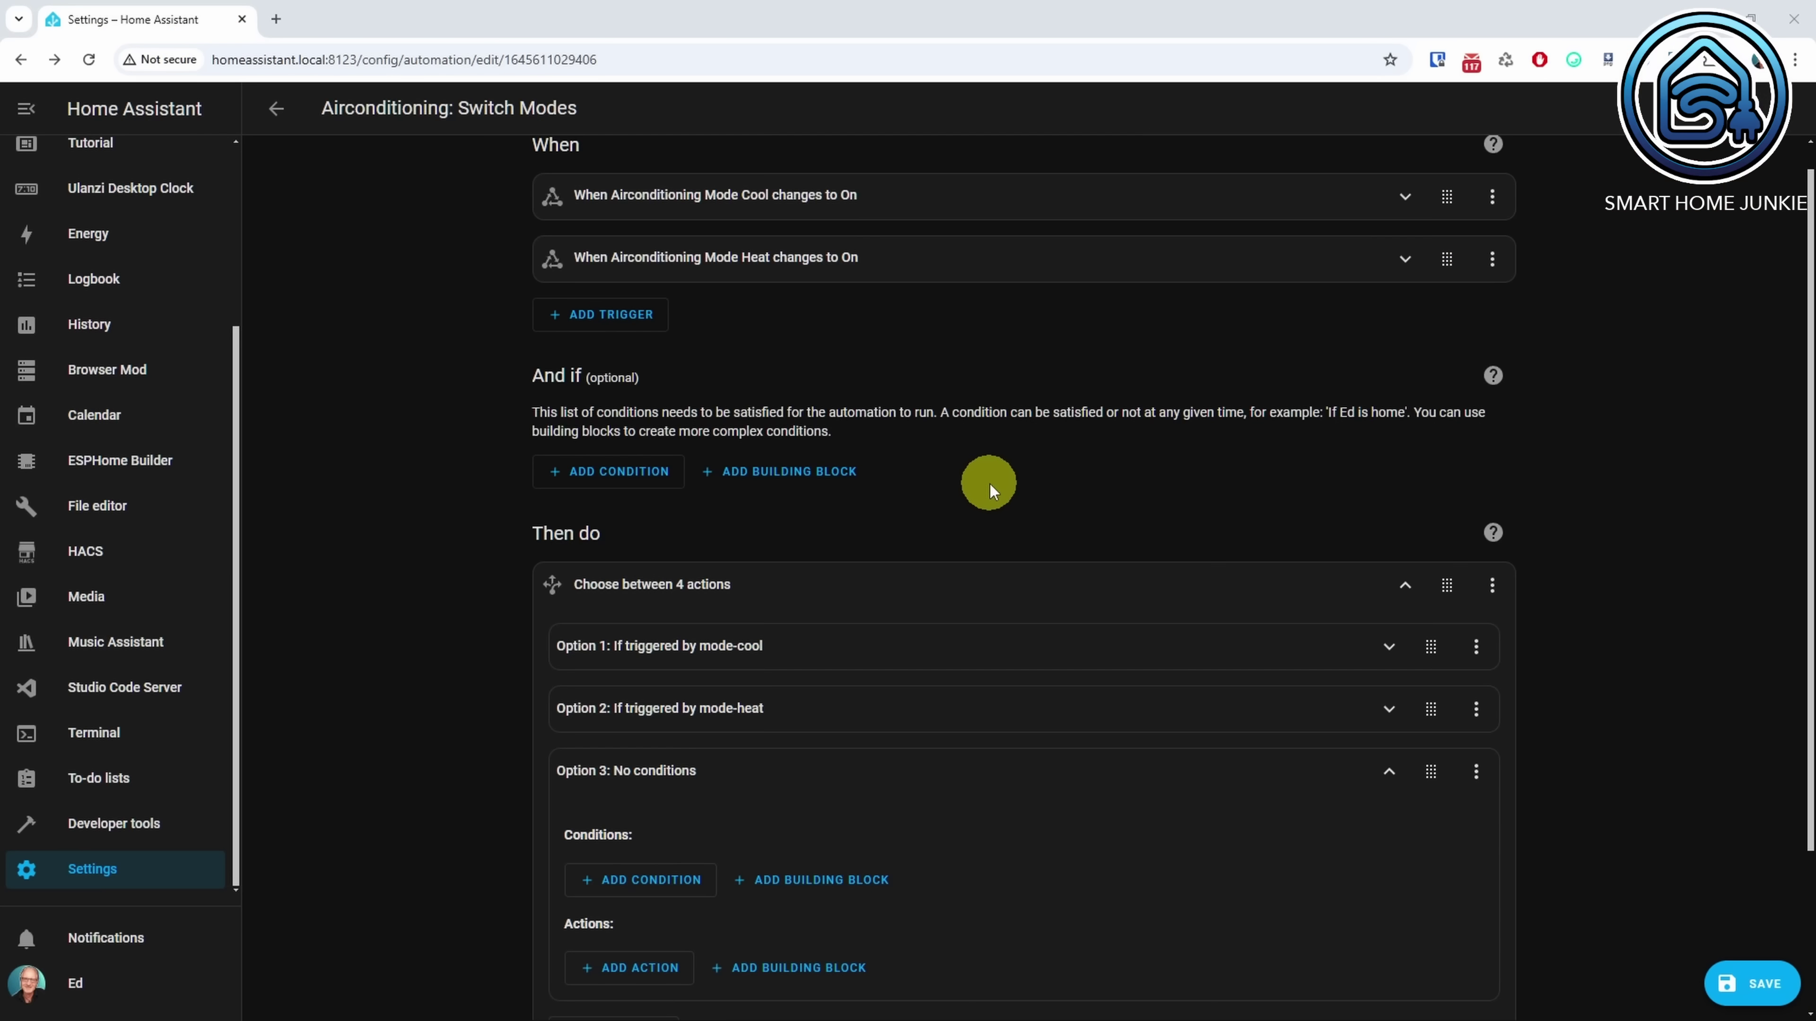
left_click(106, 187)
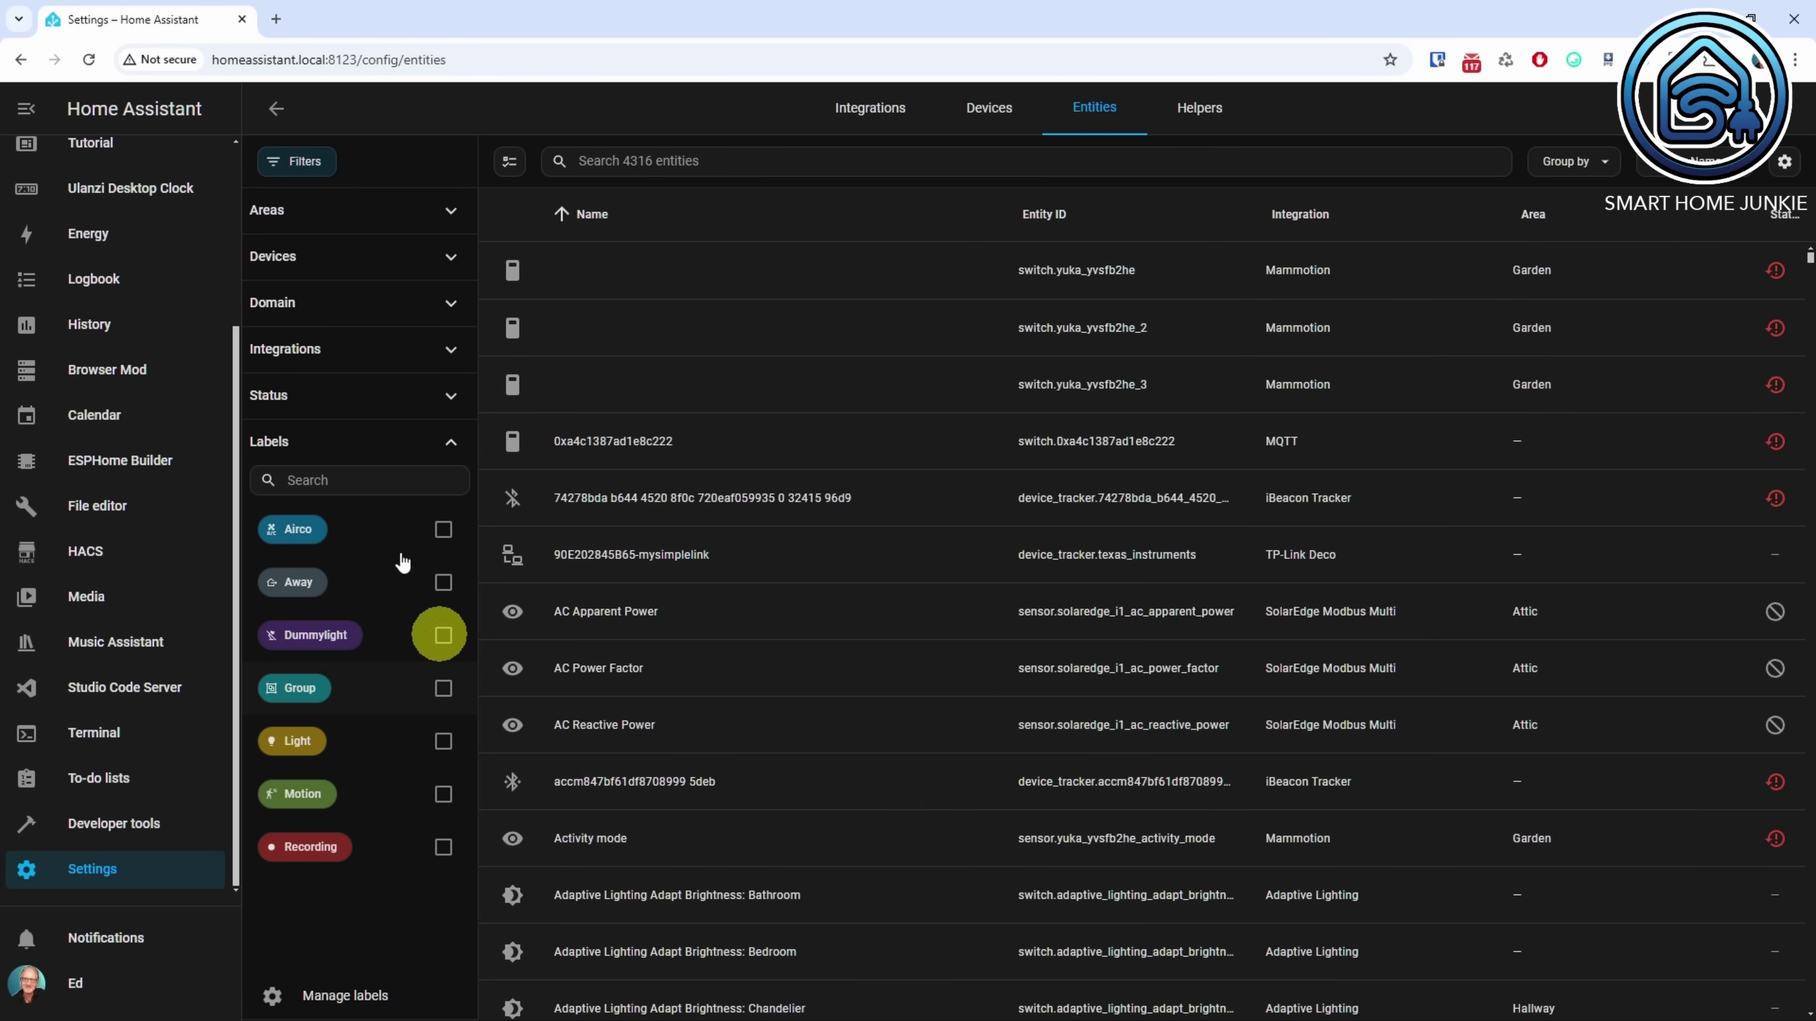
Search the Labels filter for 'awa' and filter entities to the Away label
type("away")
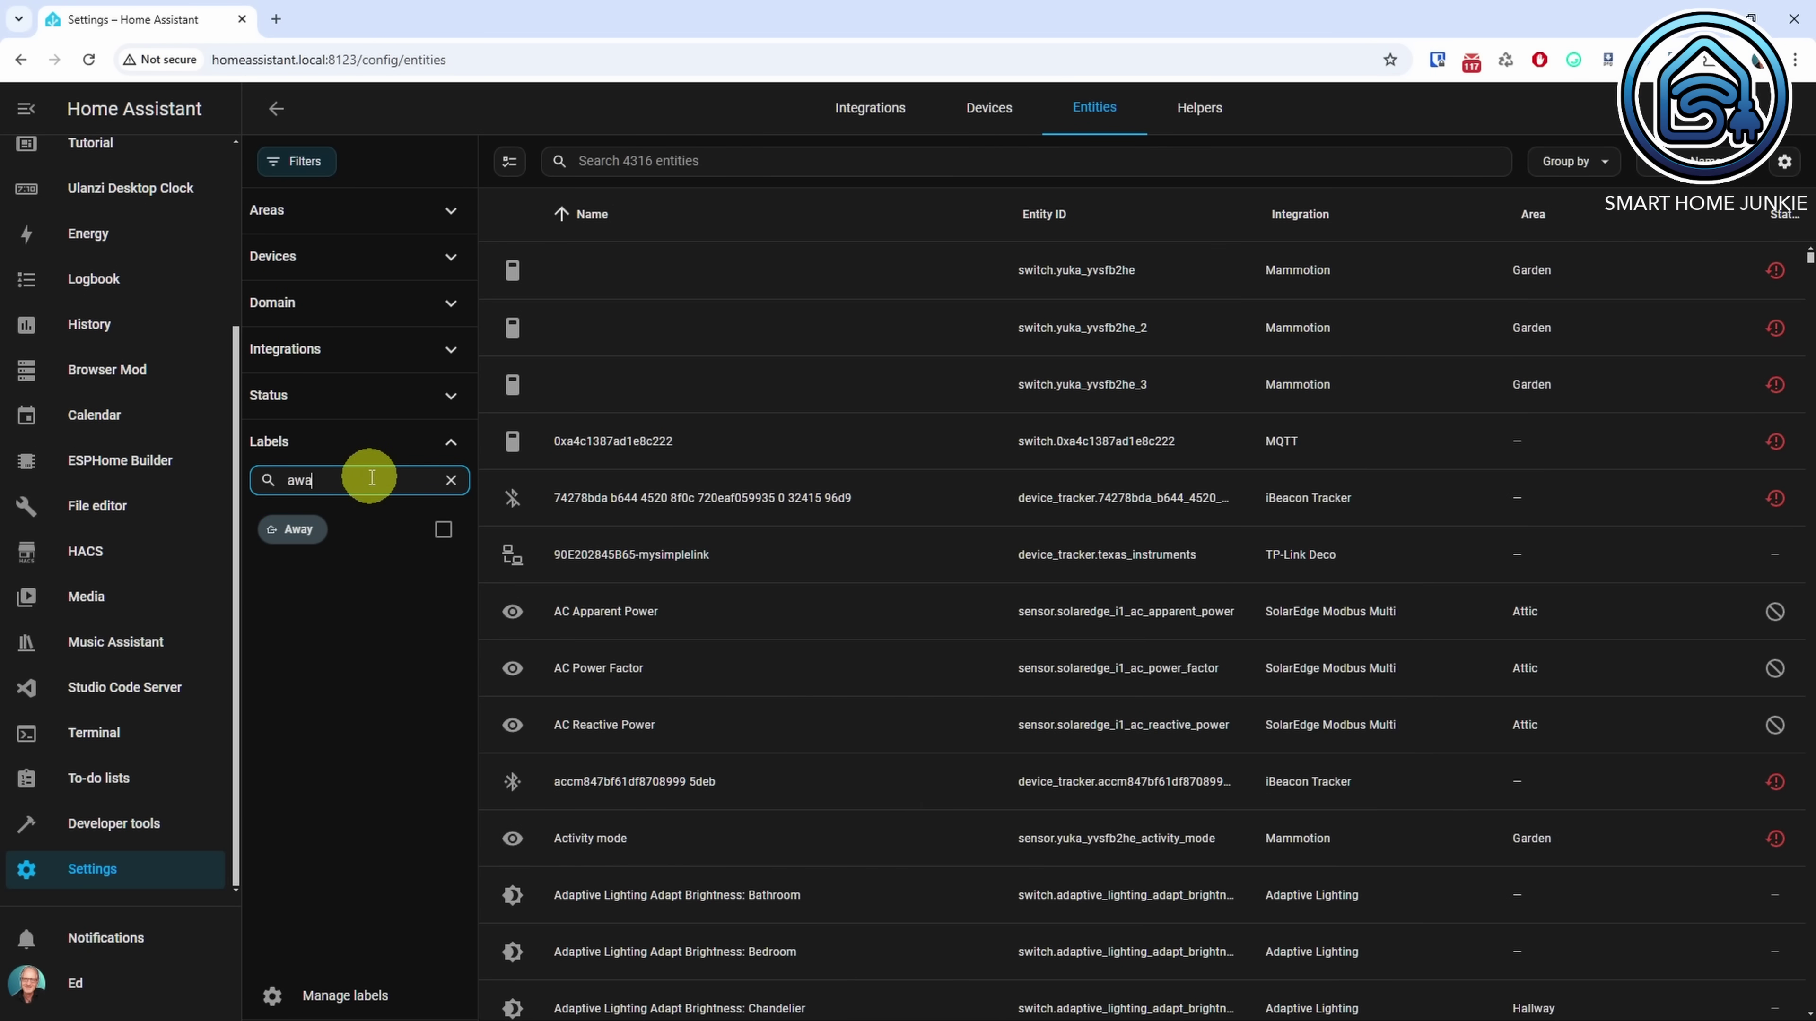
left_click(297, 547)
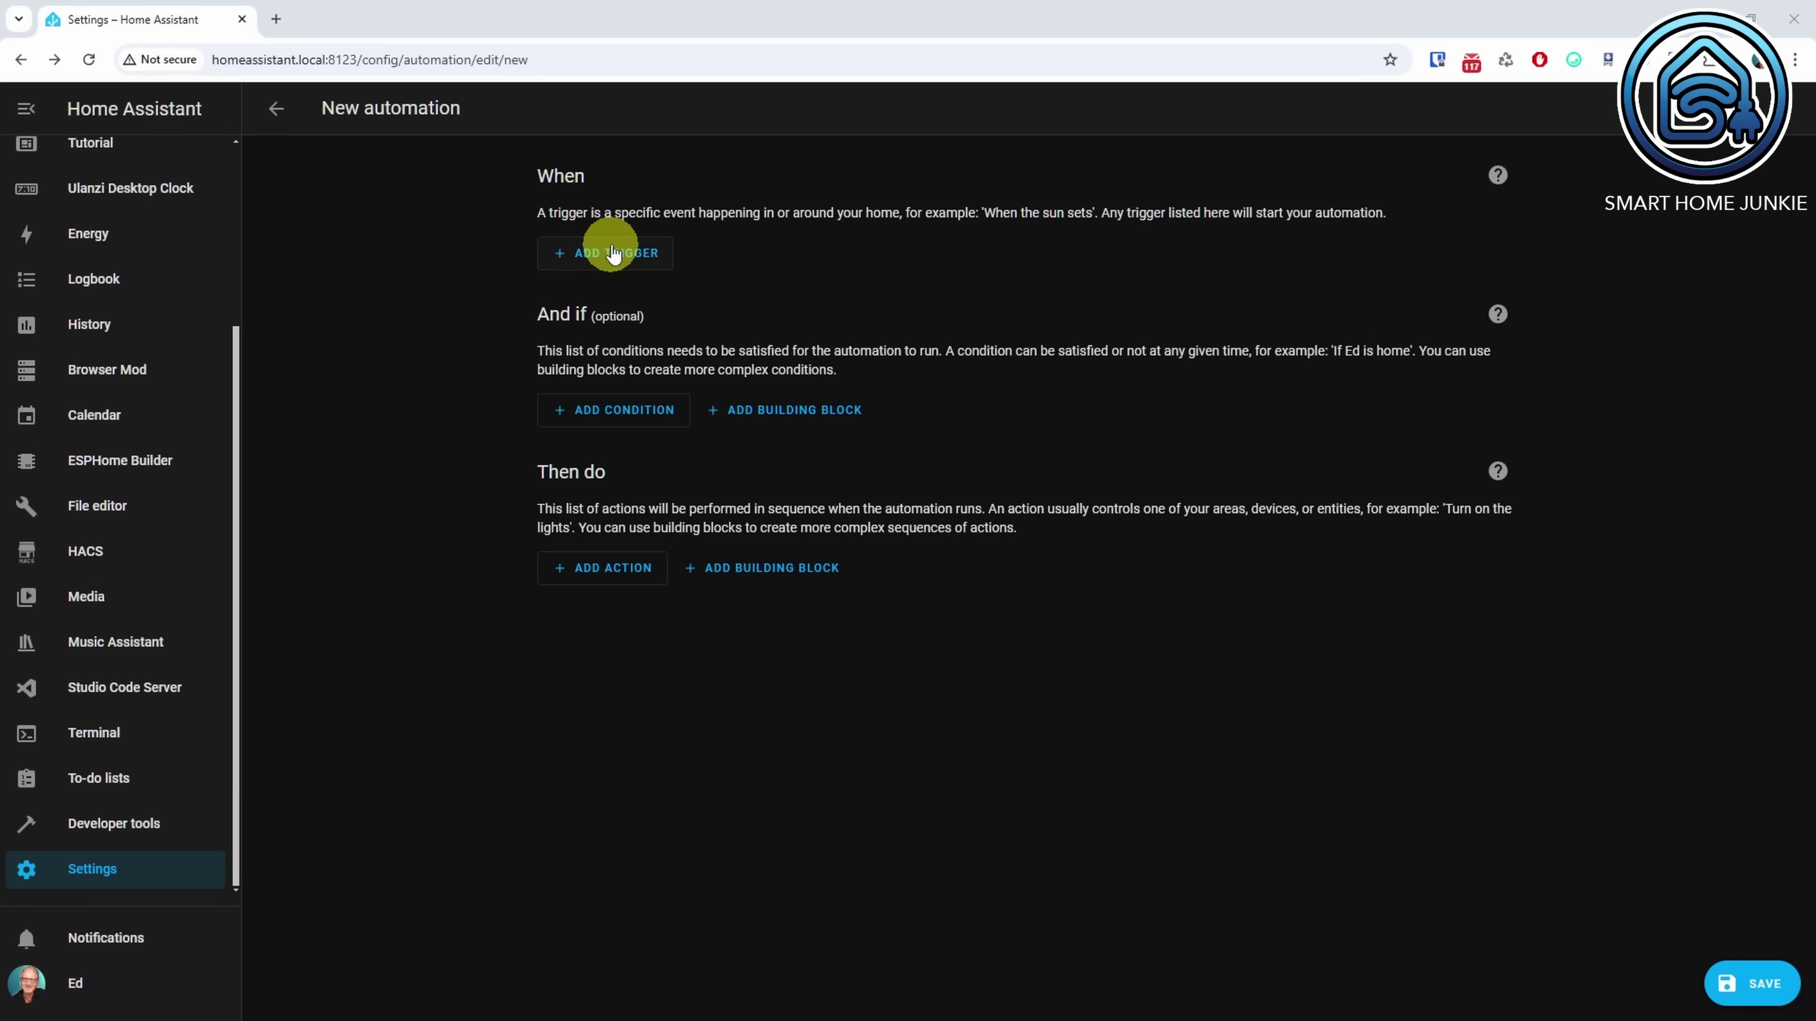
Add a Sentence trigger to the new automation, then enter 'office lig'
left_click(611, 251)
type("sen")
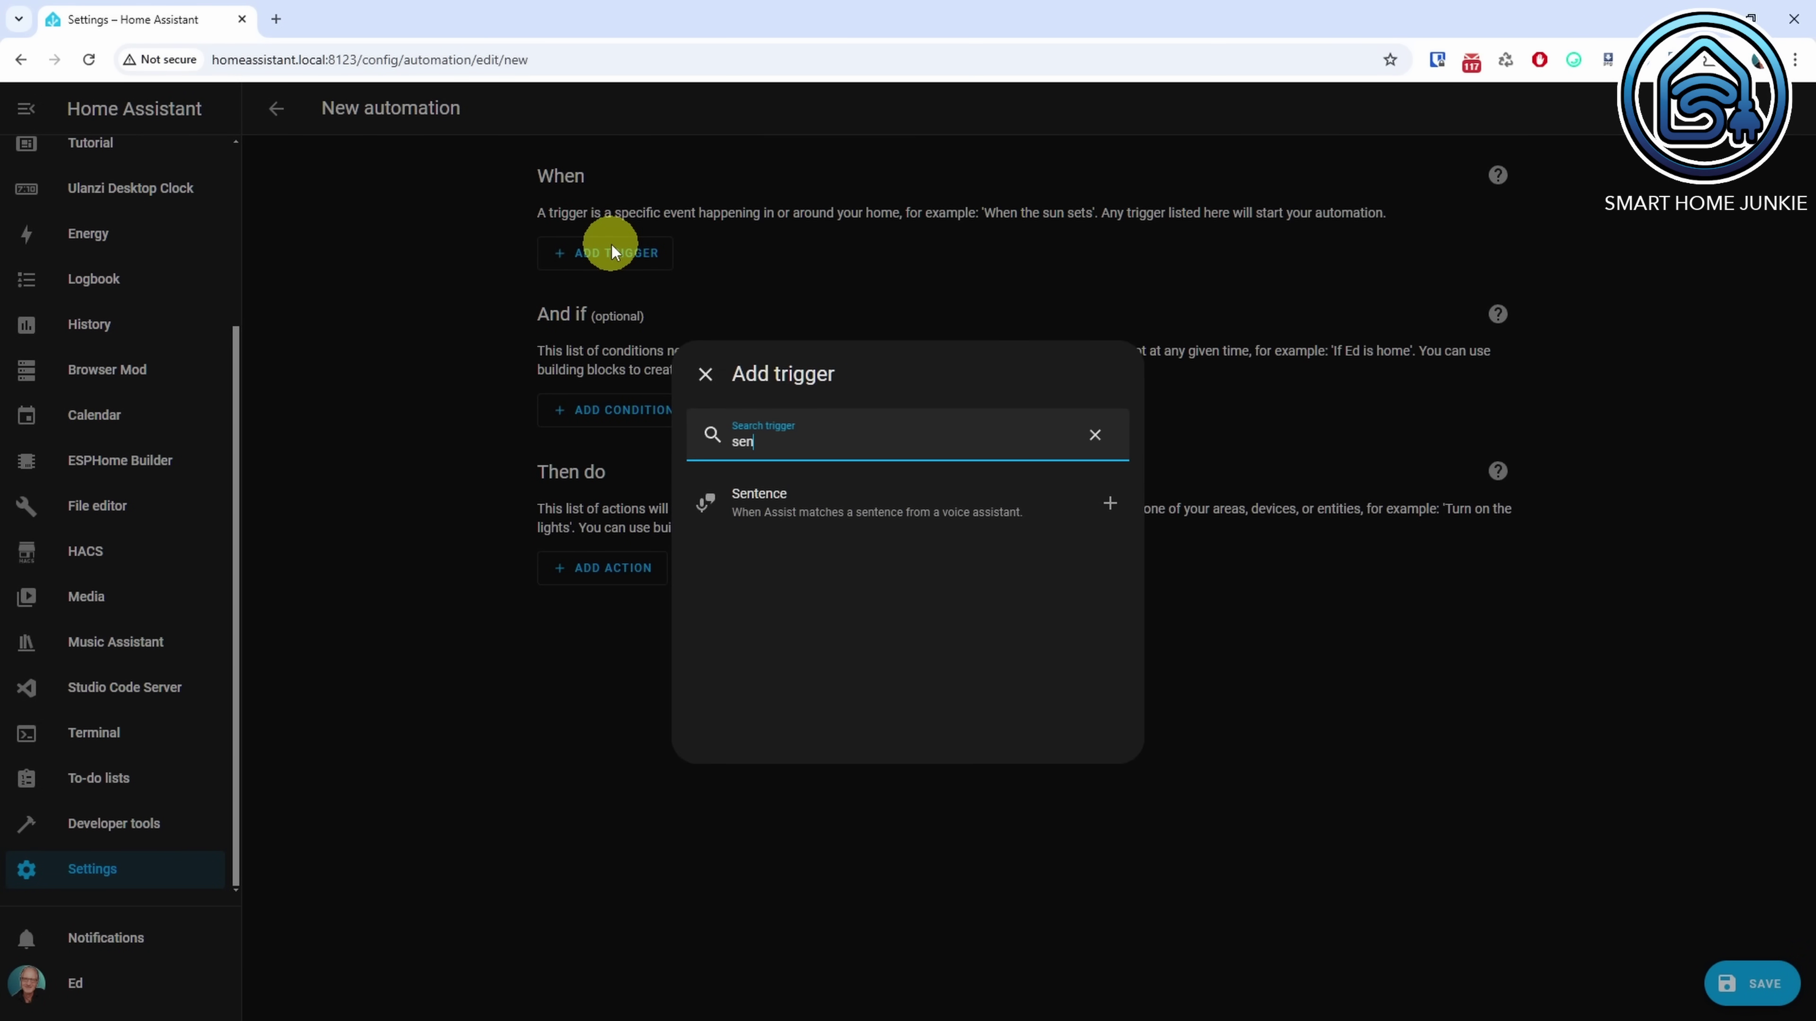
type("tence")
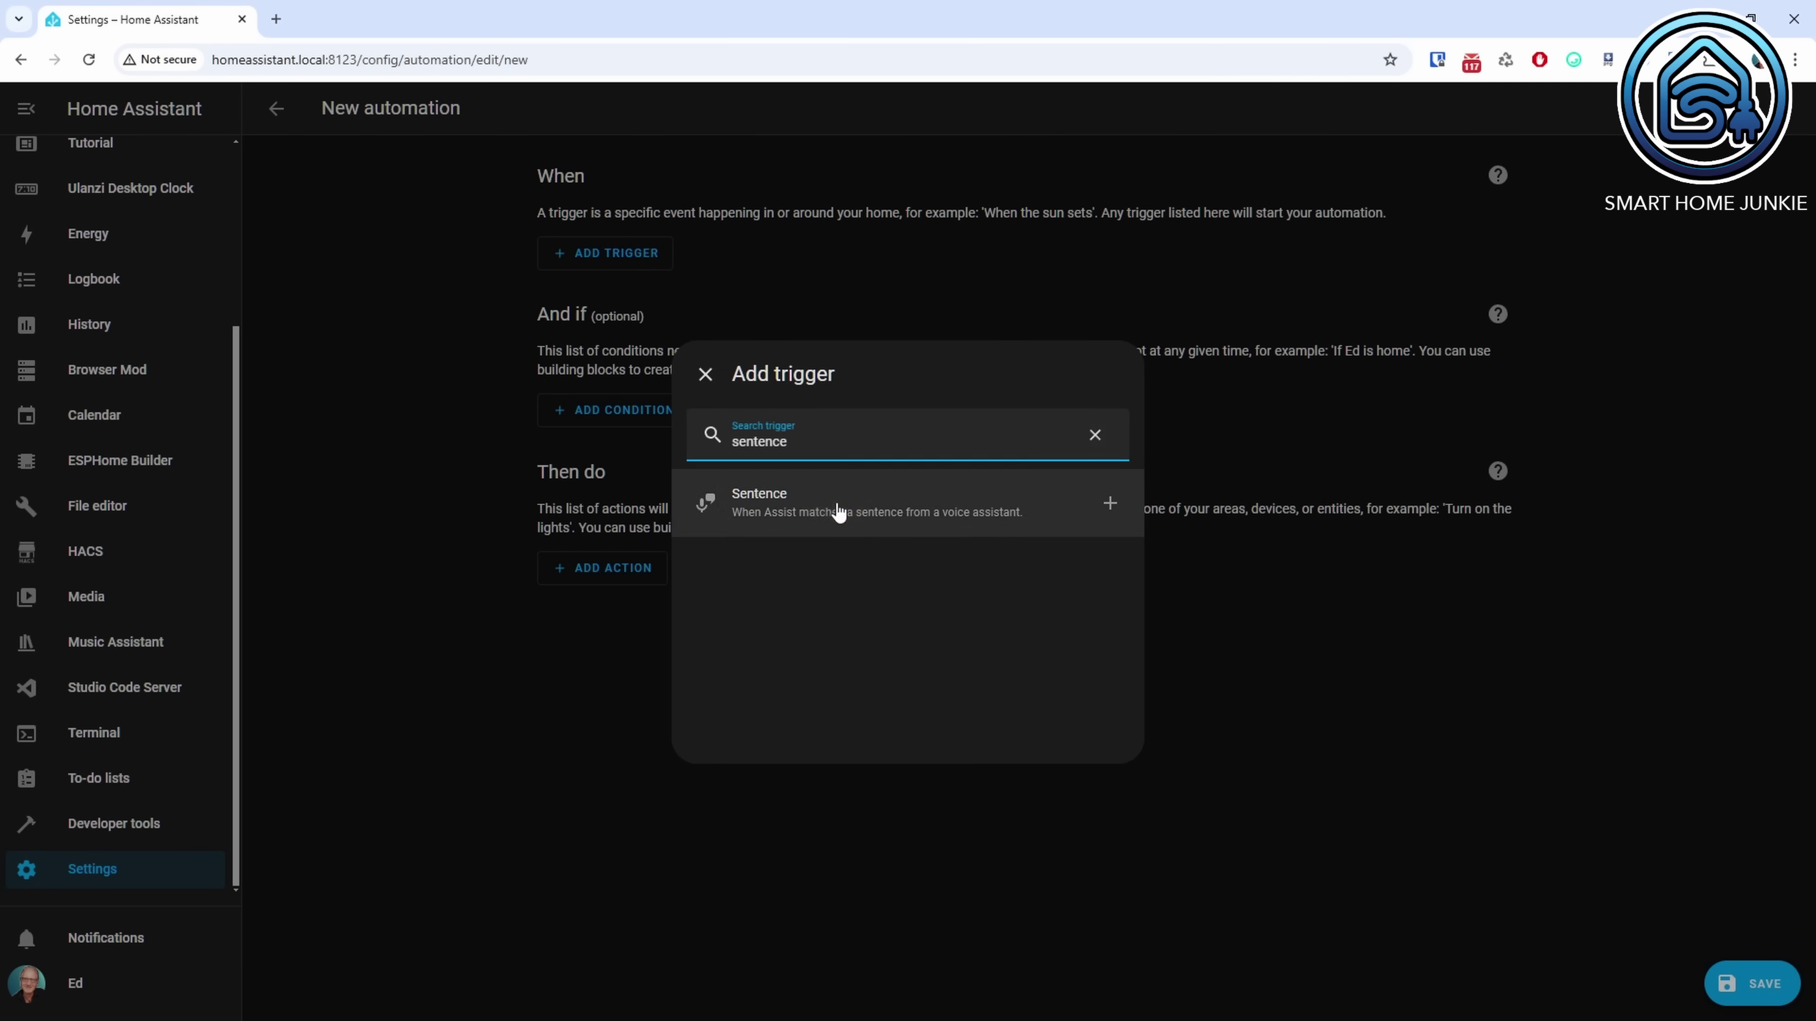
left_click(838, 510)
left_click(806, 307)
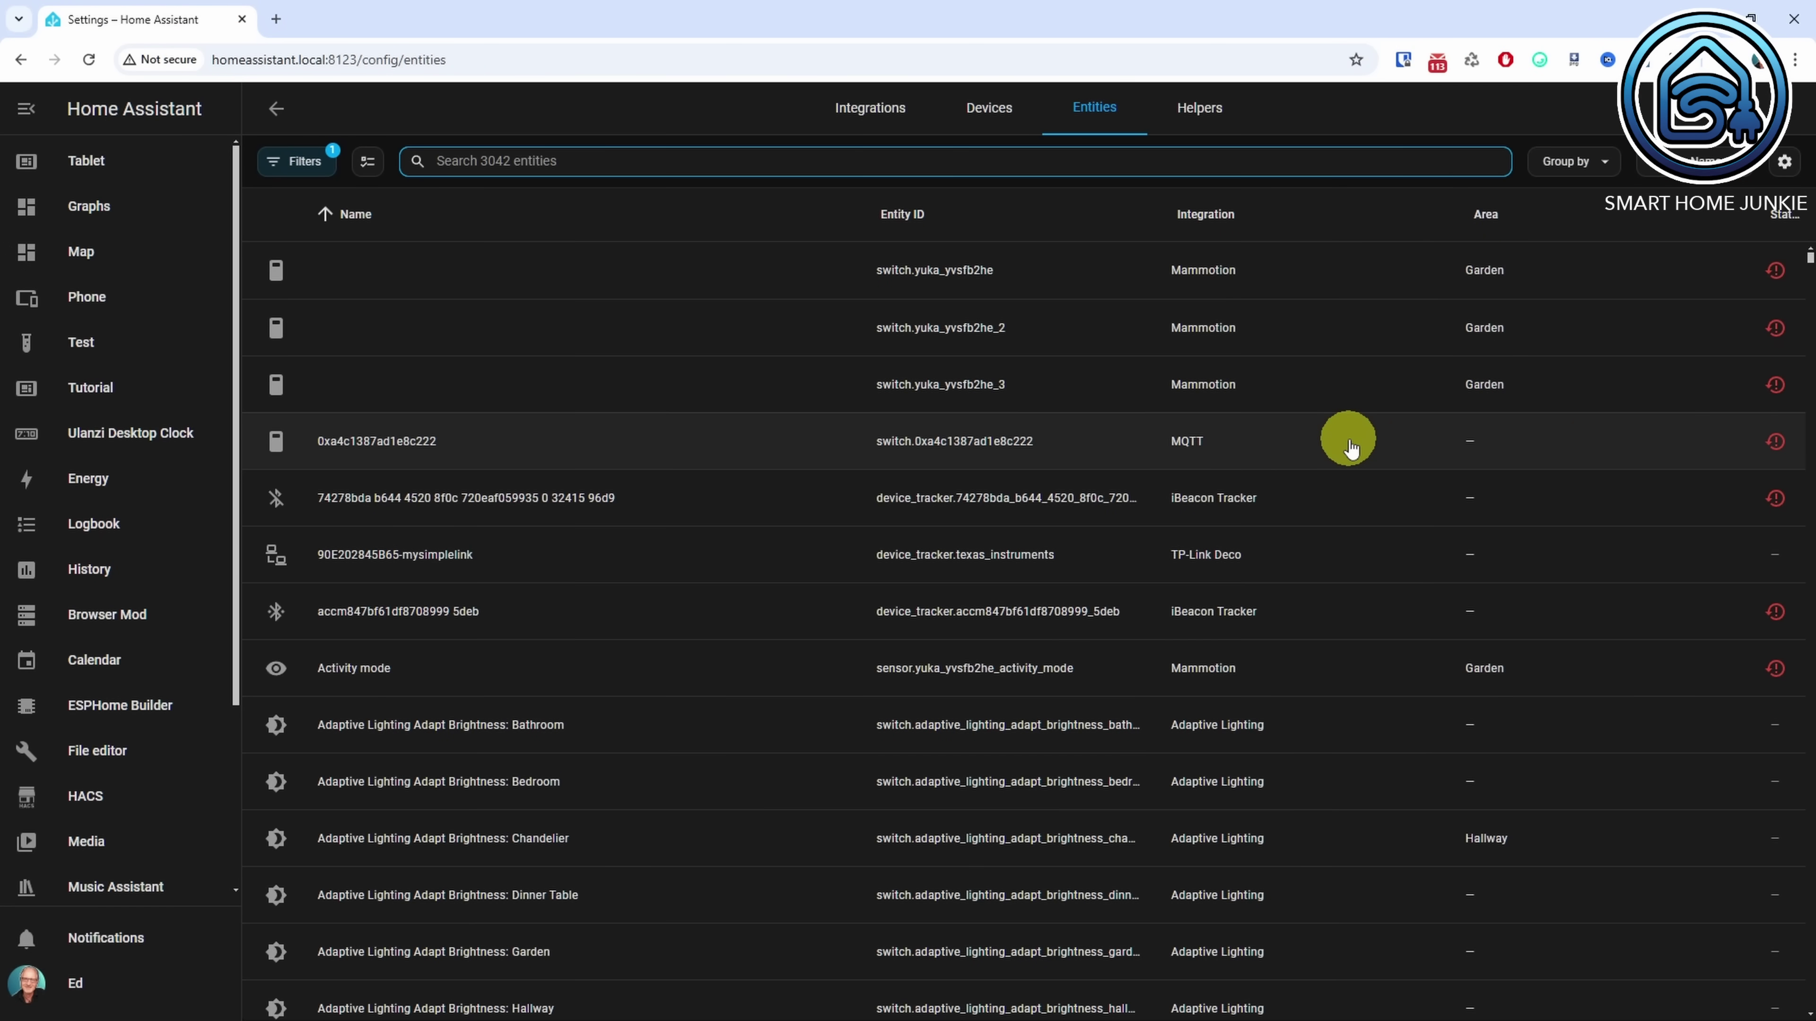
type("offic")
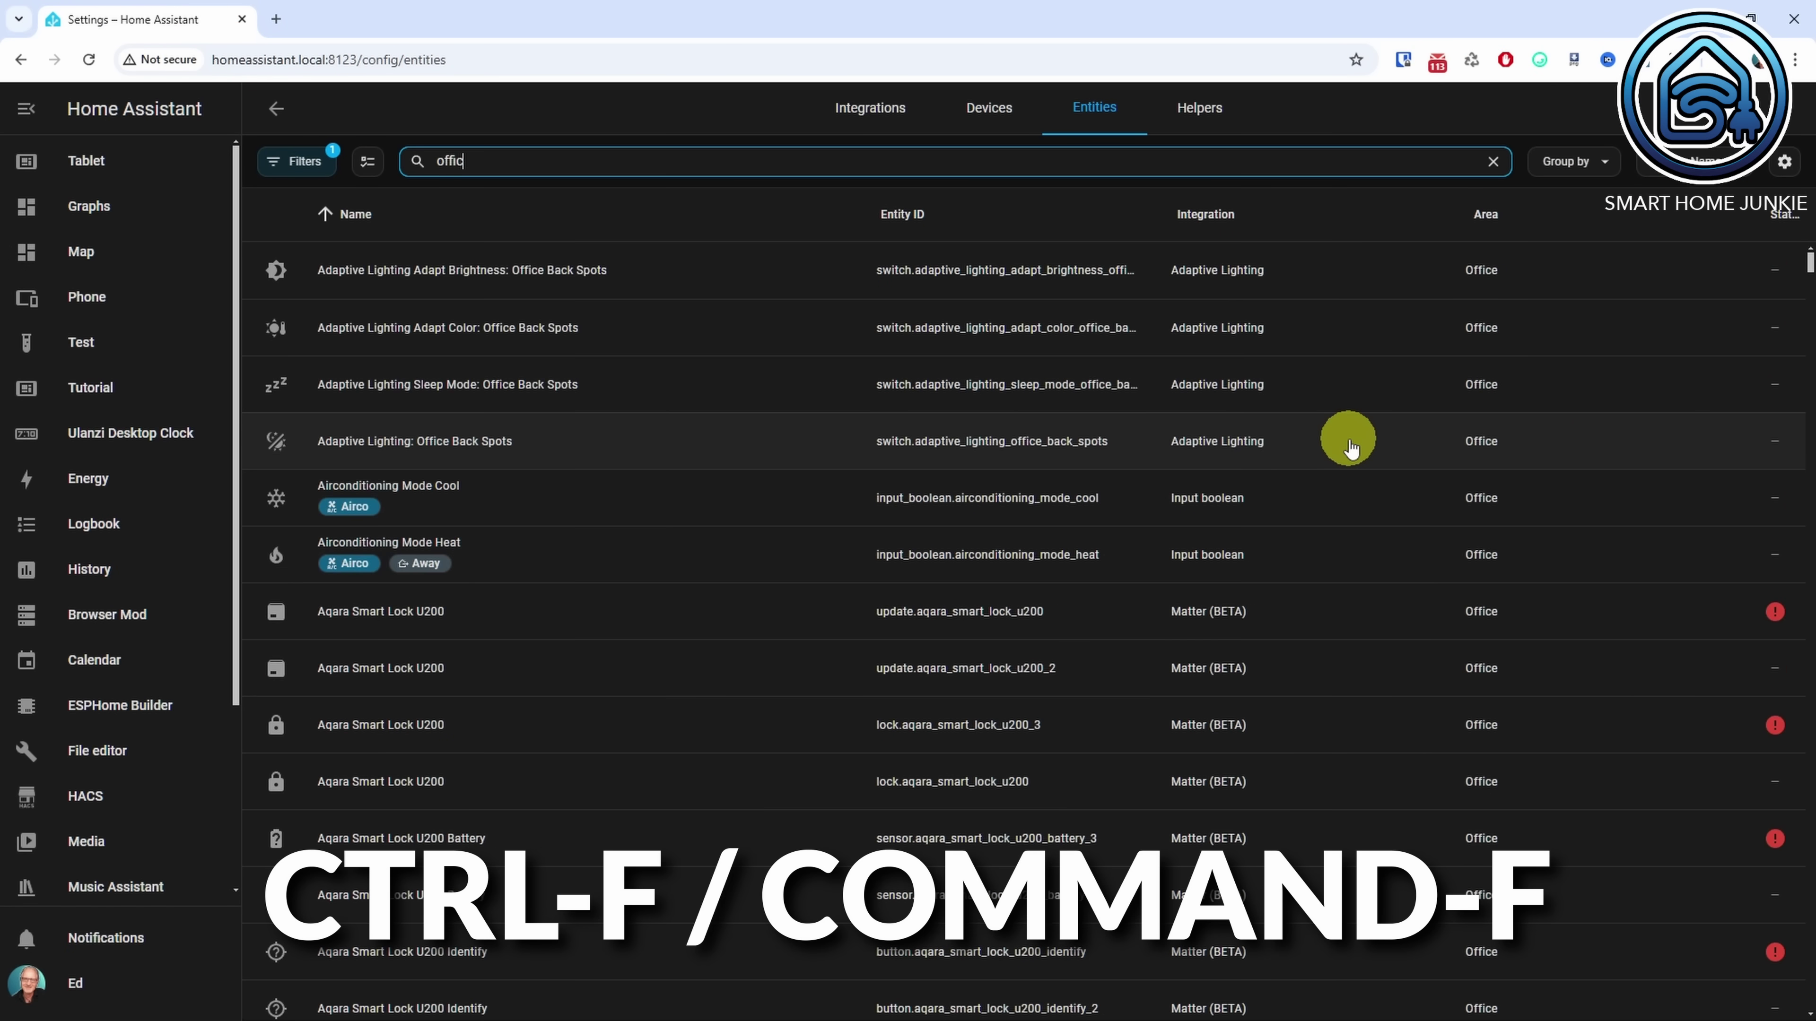
type("e")
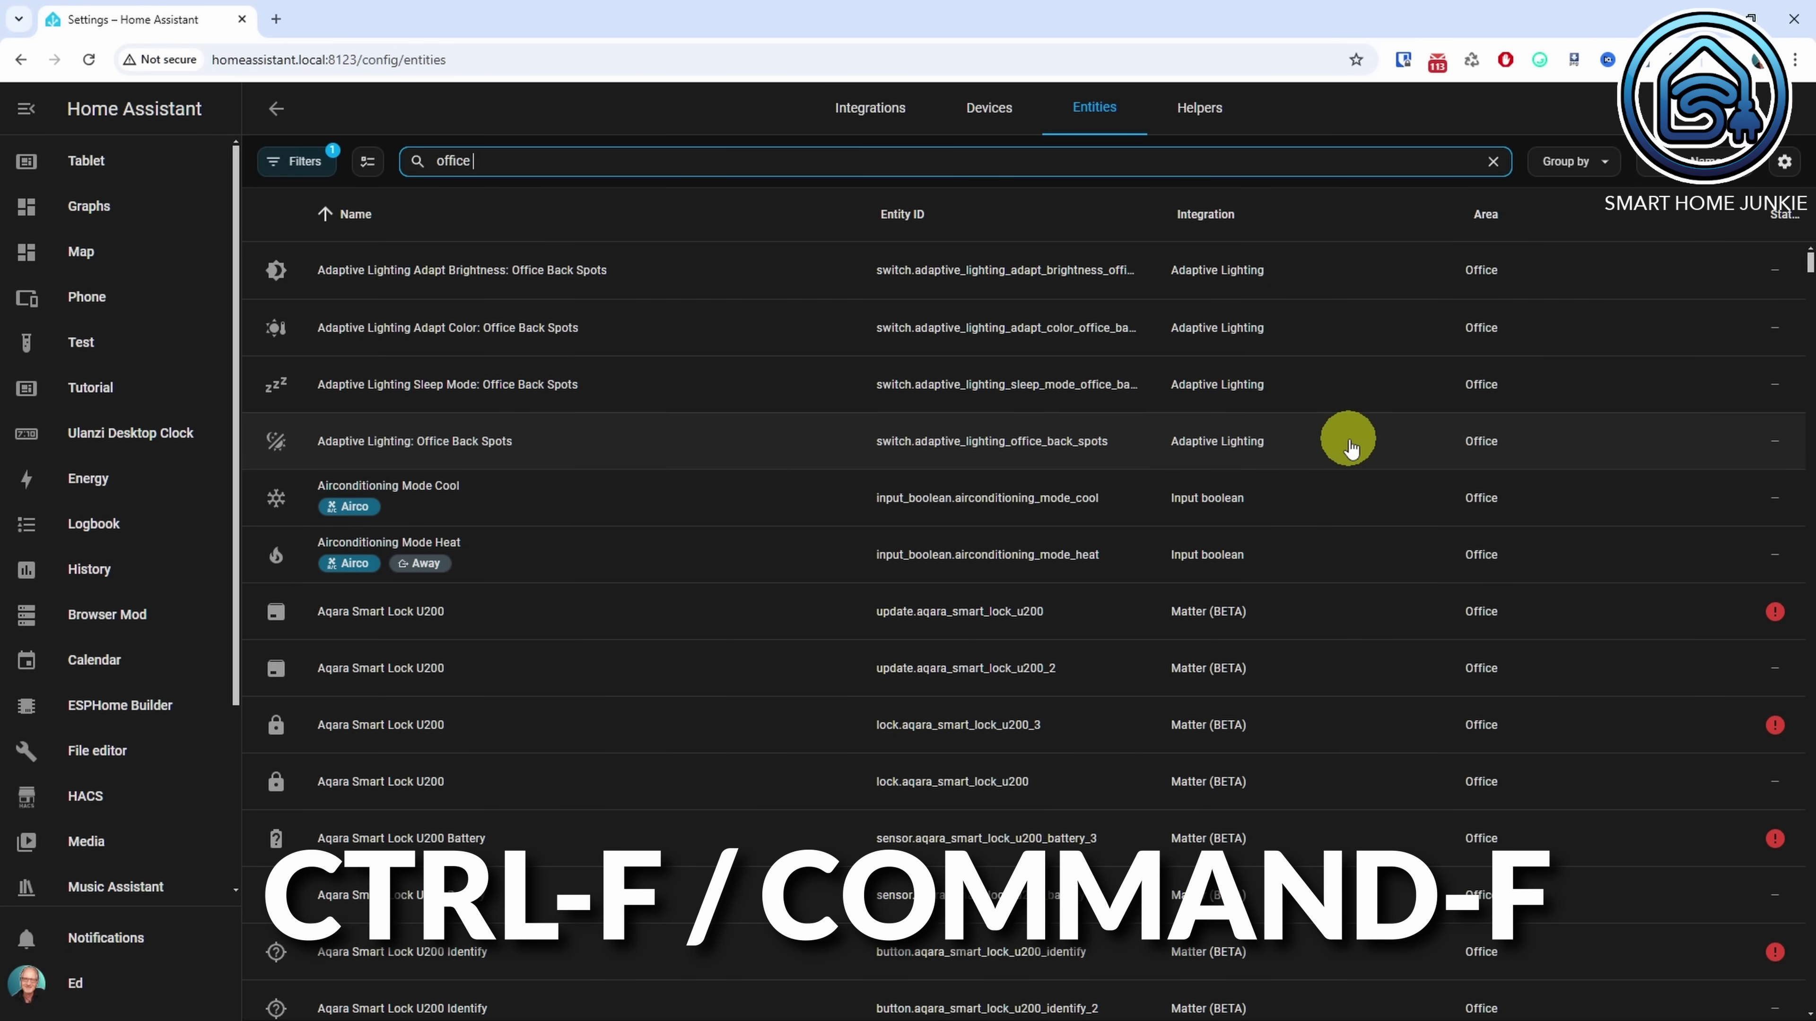